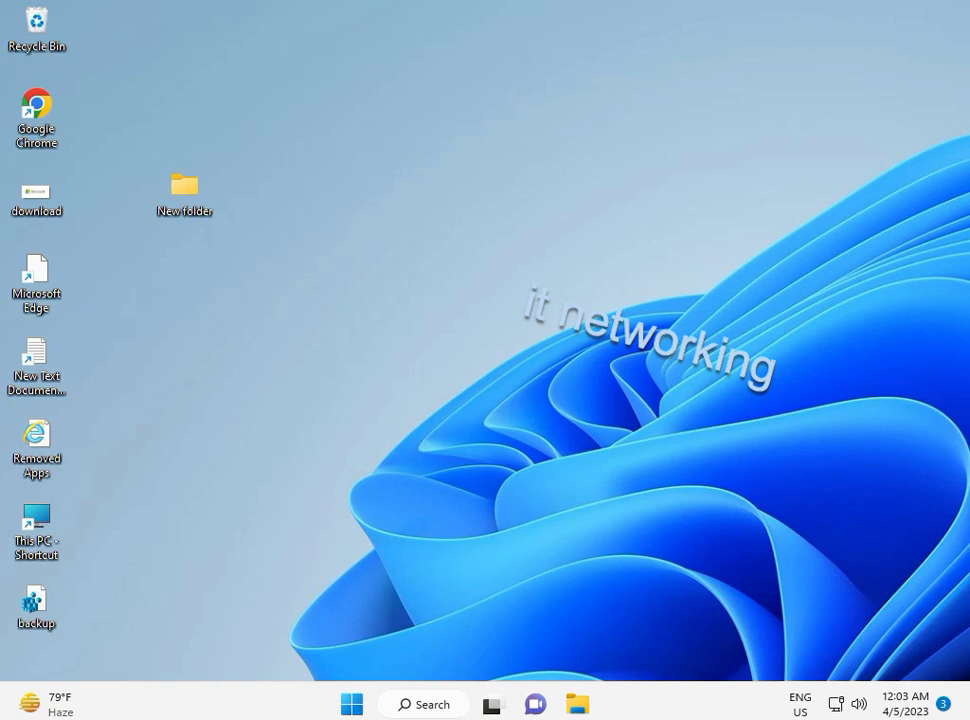
Open the list of other troubleshooters in the Windows system settings
left_click(351, 706)
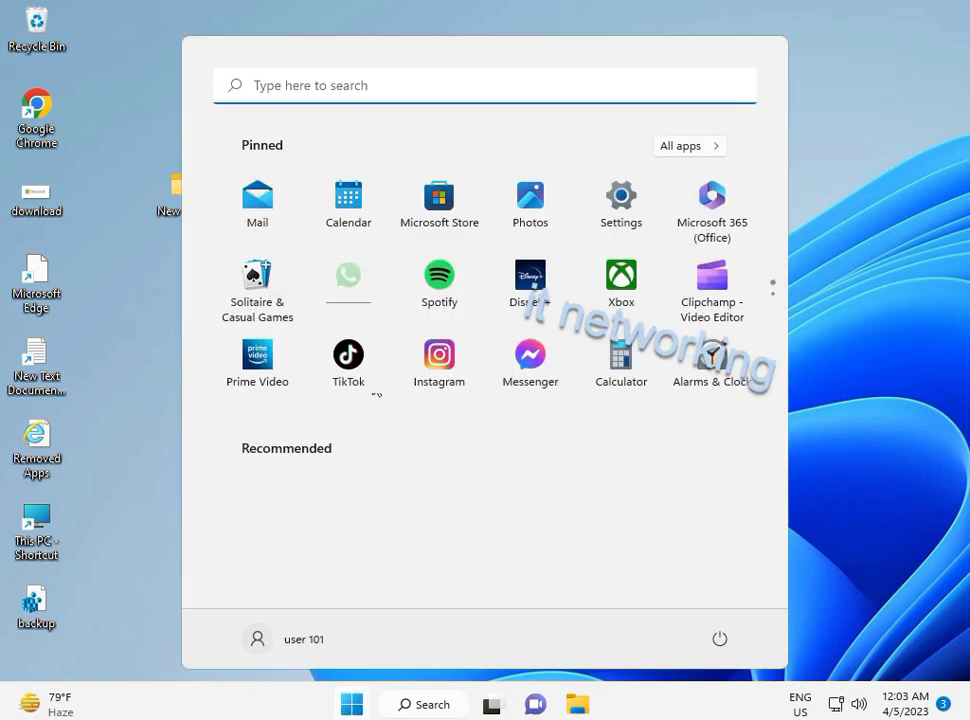
left_click(618, 200)
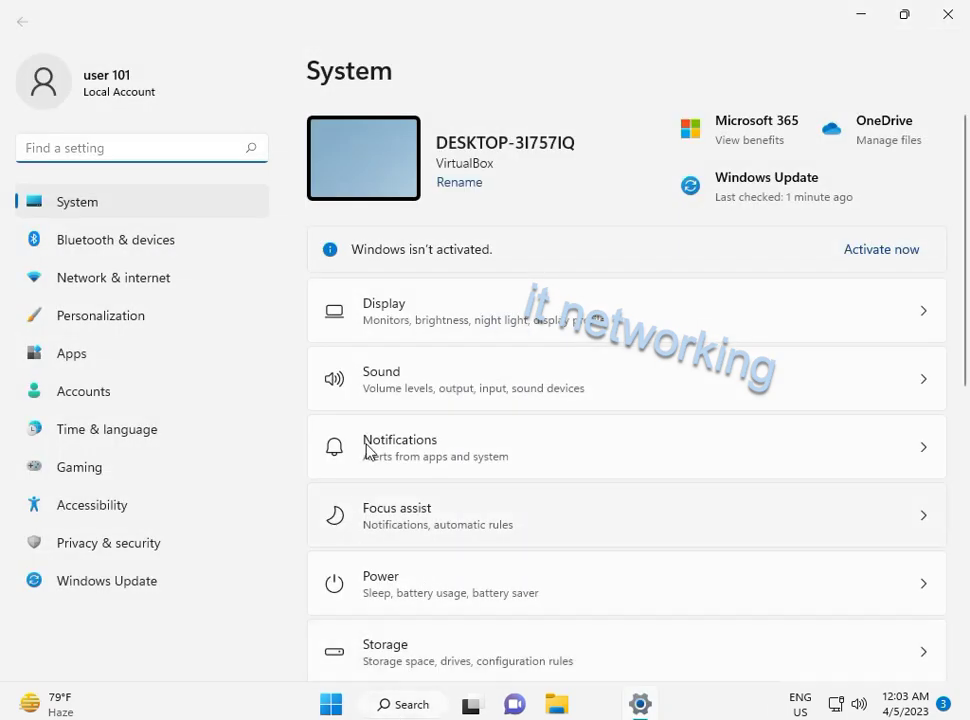
scroll(500, 570, "down", 1)
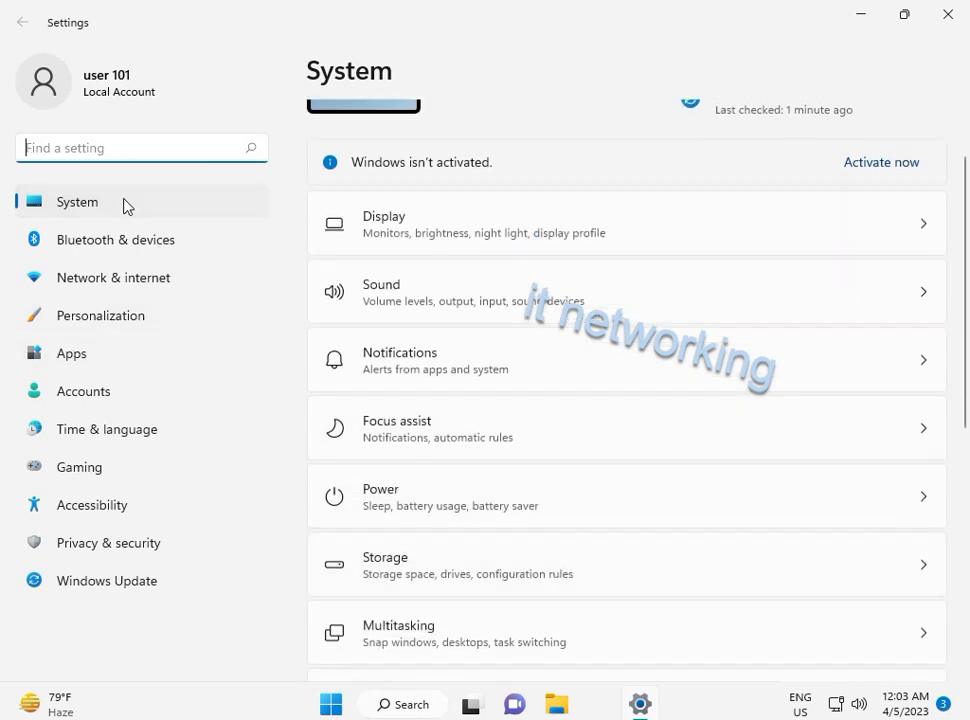
scroll(485, 492, "down", 2)
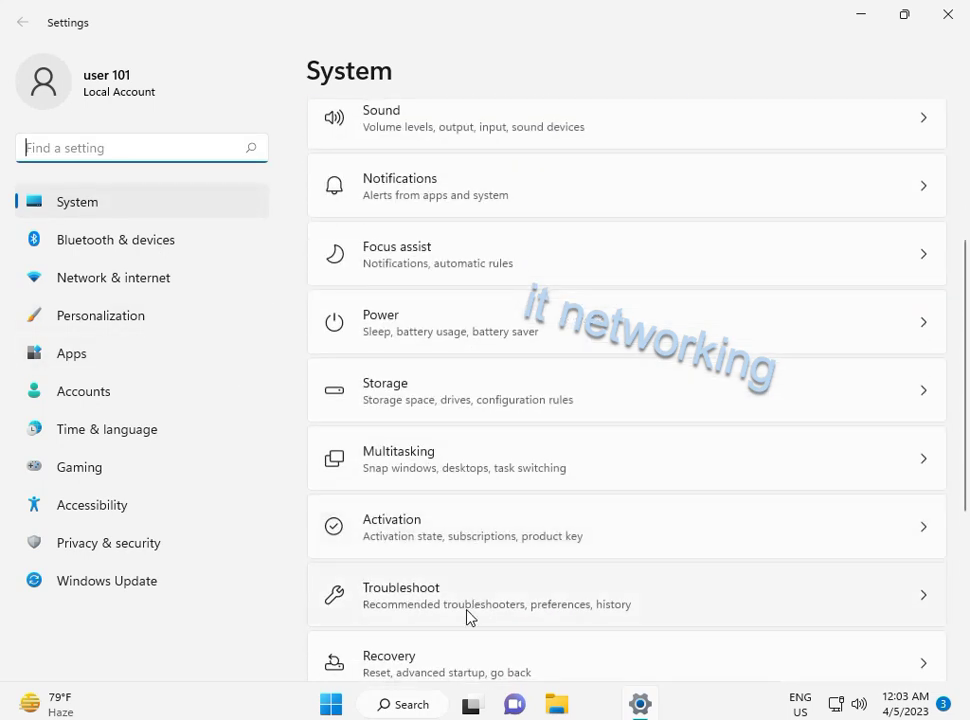
left_click(467, 613)
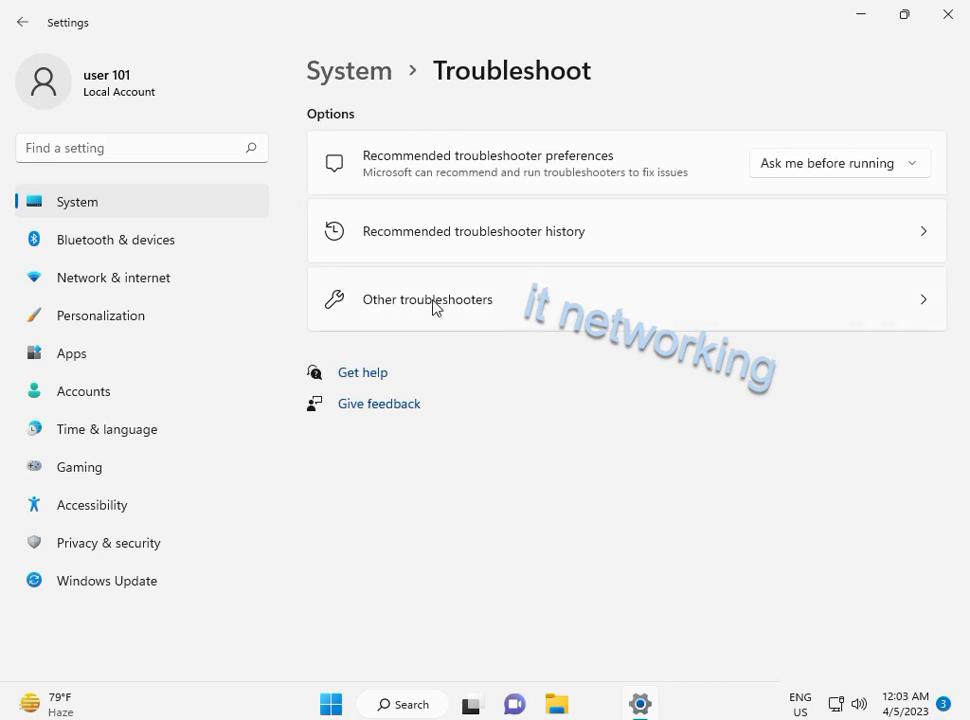
left_click(434, 298)
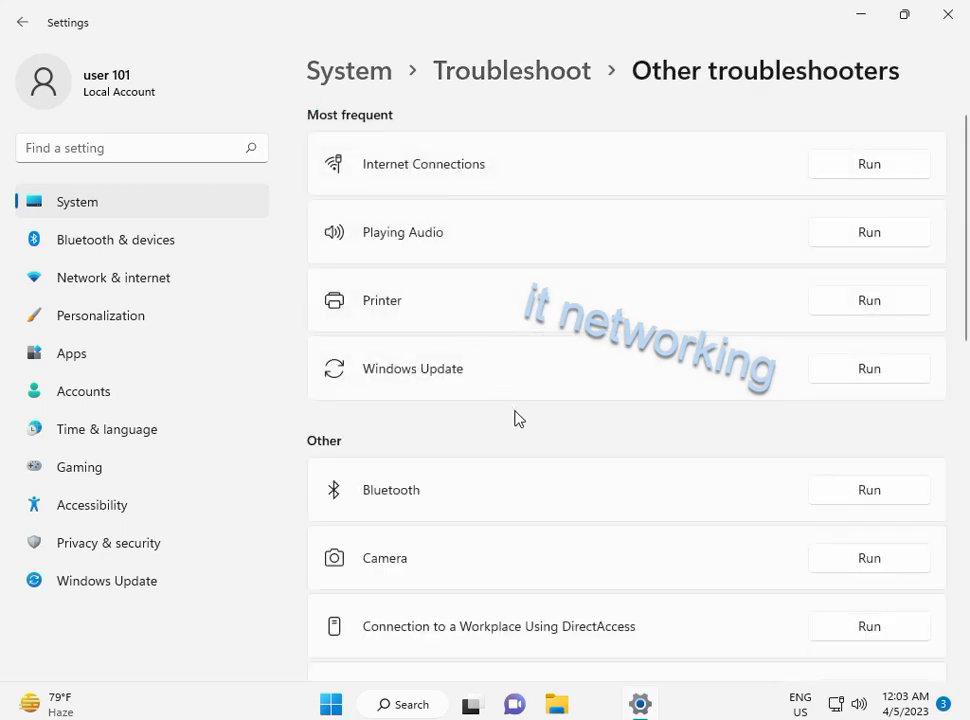
Run the Windows Store Apps troubleshooter, skip its Microsoft account sign-in suggestion, and close Settings
scroll(538, 452, "down", 3)
scroll(538, 452, "down", 9)
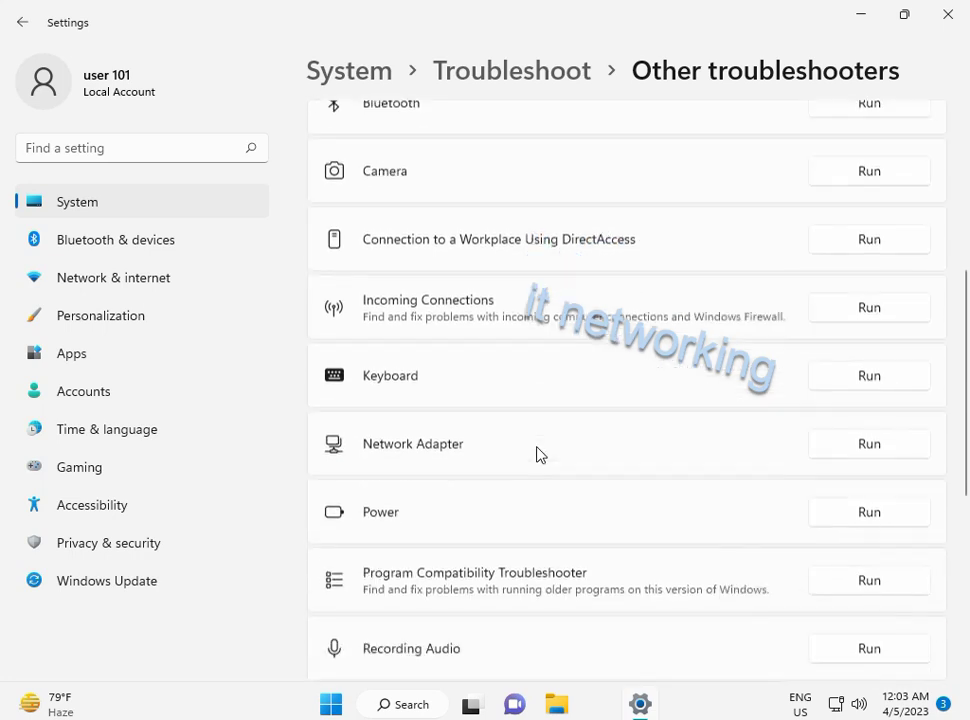
scroll(538, 452, "down", 2)
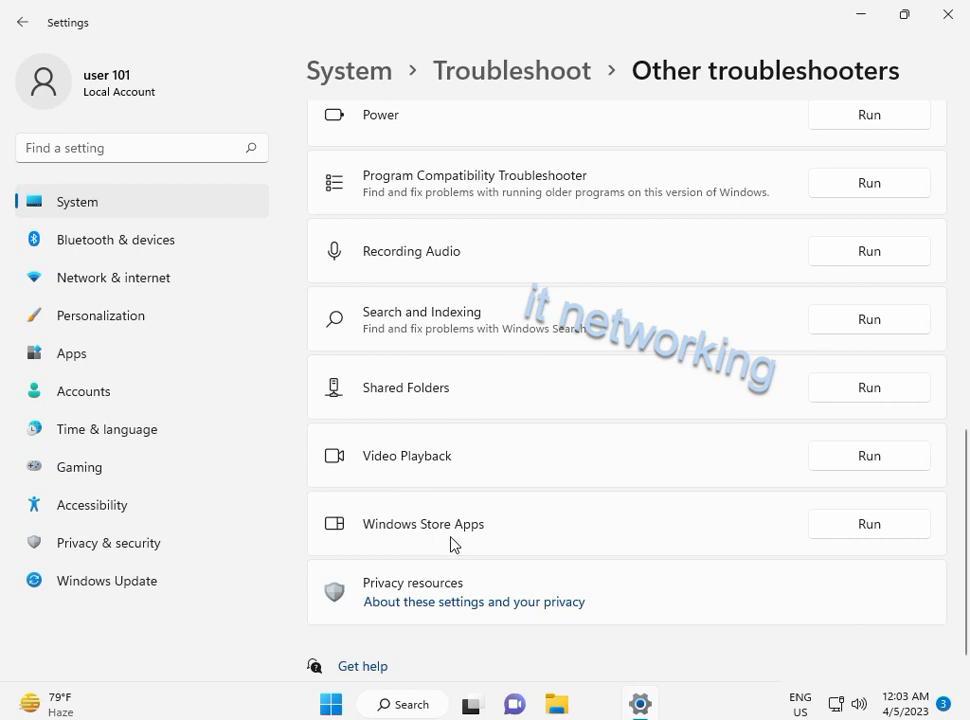
left_click(842, 527)
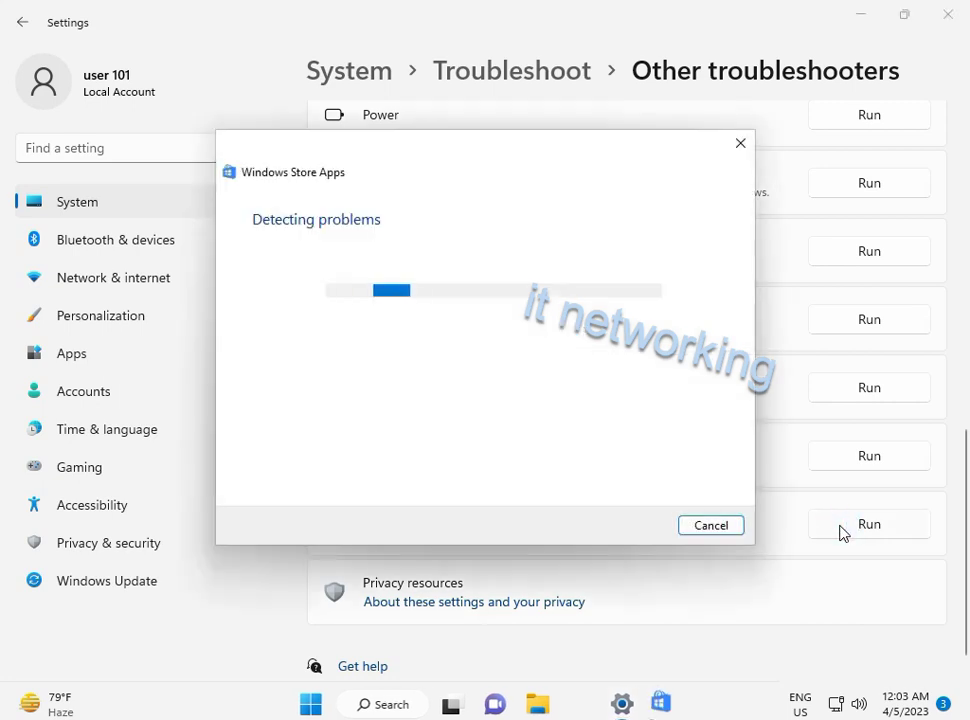
mouse_move(450, 705)
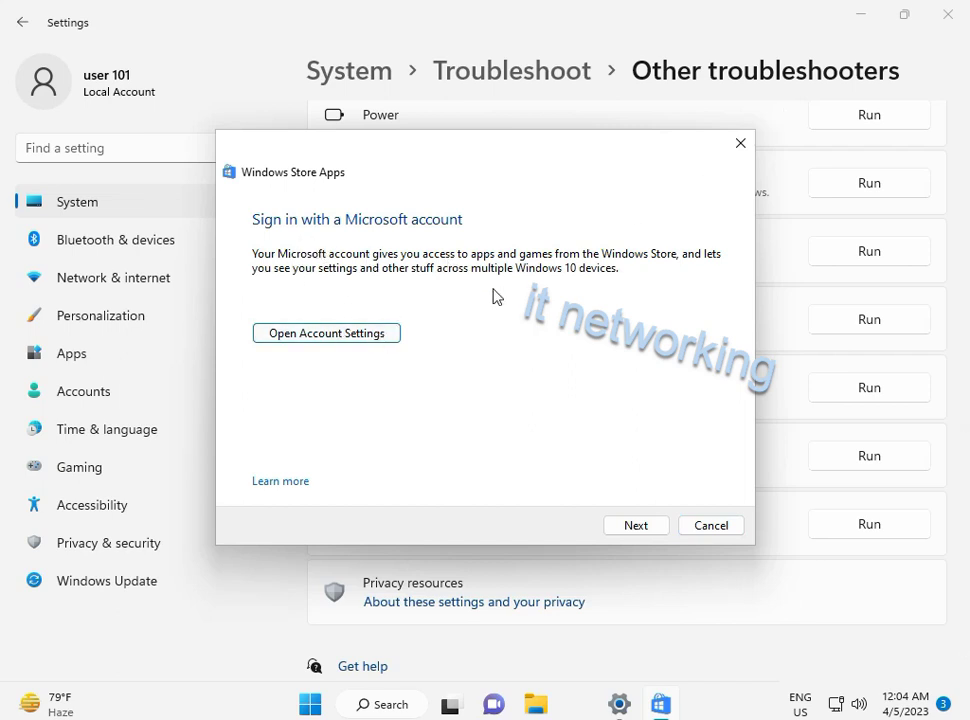
left_click(632, 531)
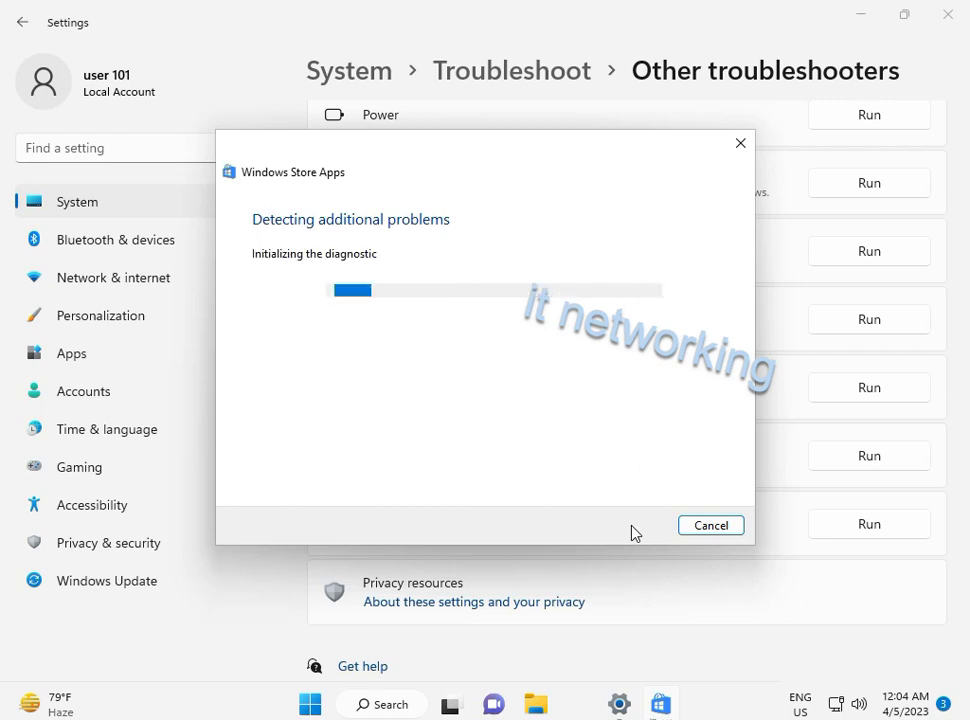
left_click(947, 14)
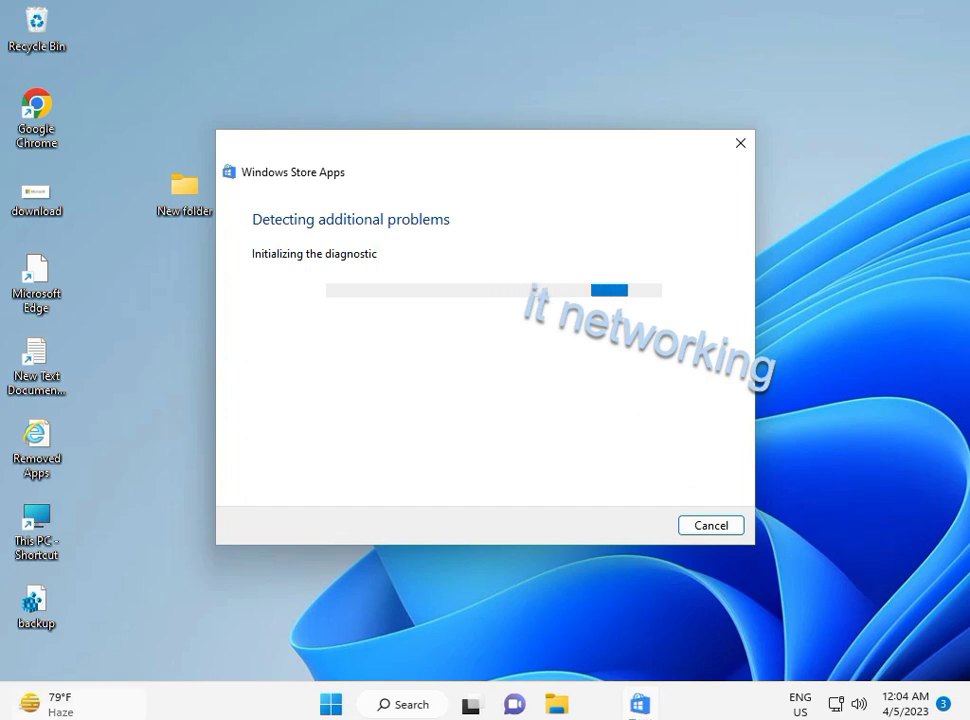
Check for new Windows updates in Settings, dismissing the completed Windows Store Apps troubleshooter
left_click(331, 706)
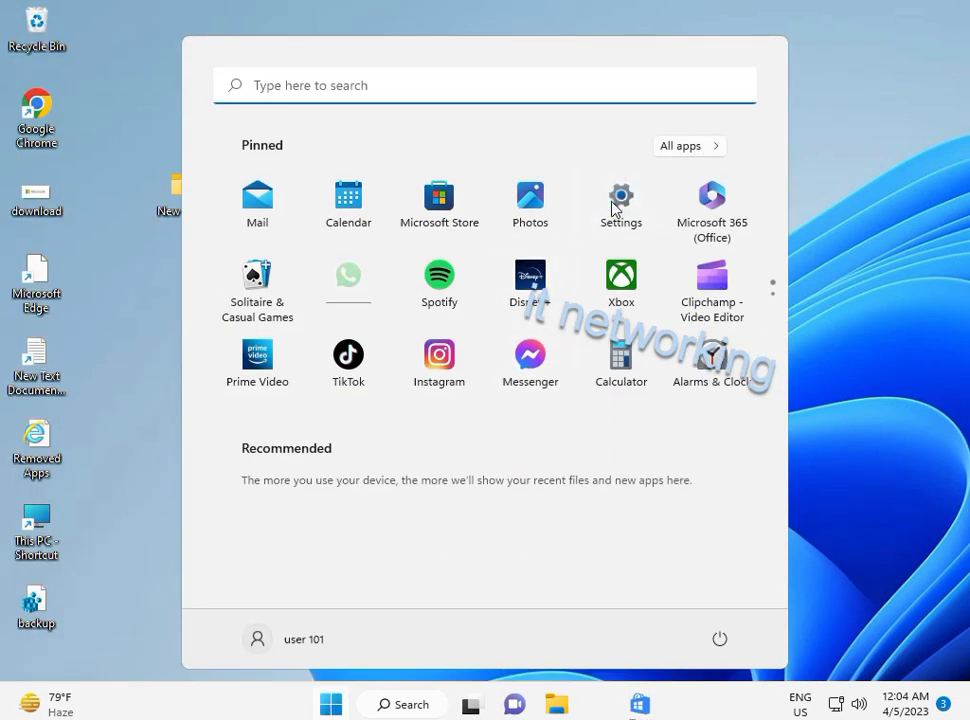
left_click(615, 208)
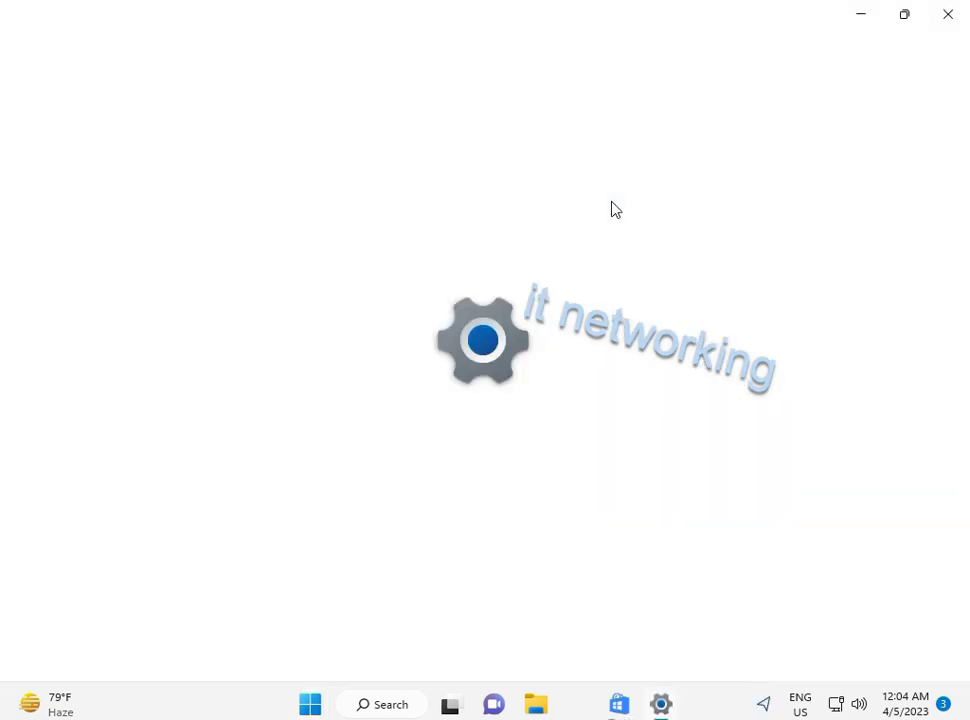
left_click(124, 589)
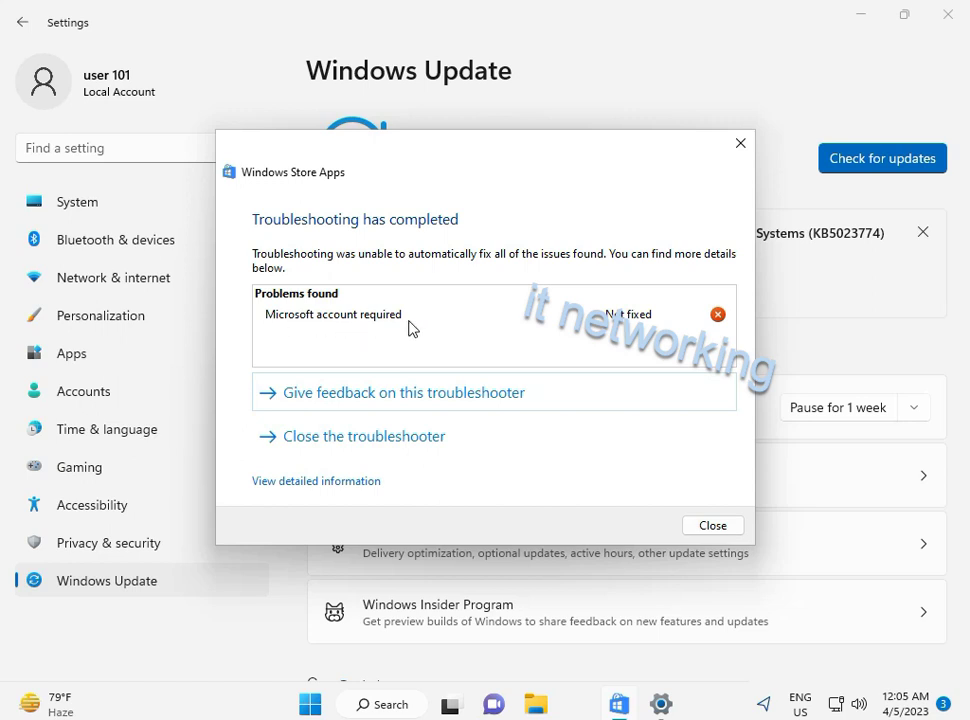
left_click(713, 526)
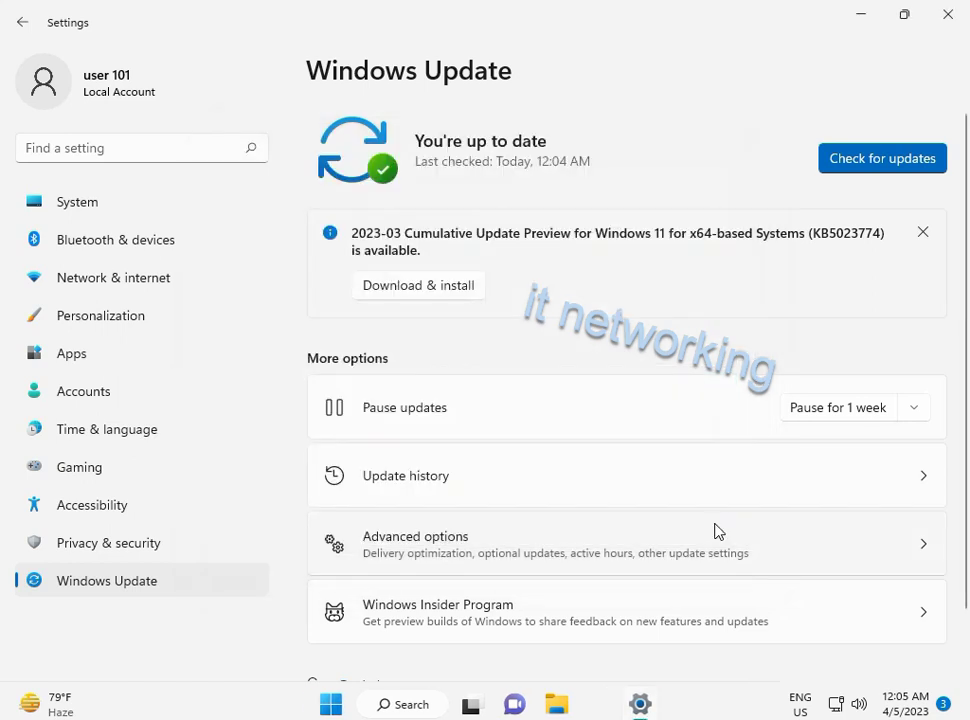
left_click(873, 162)
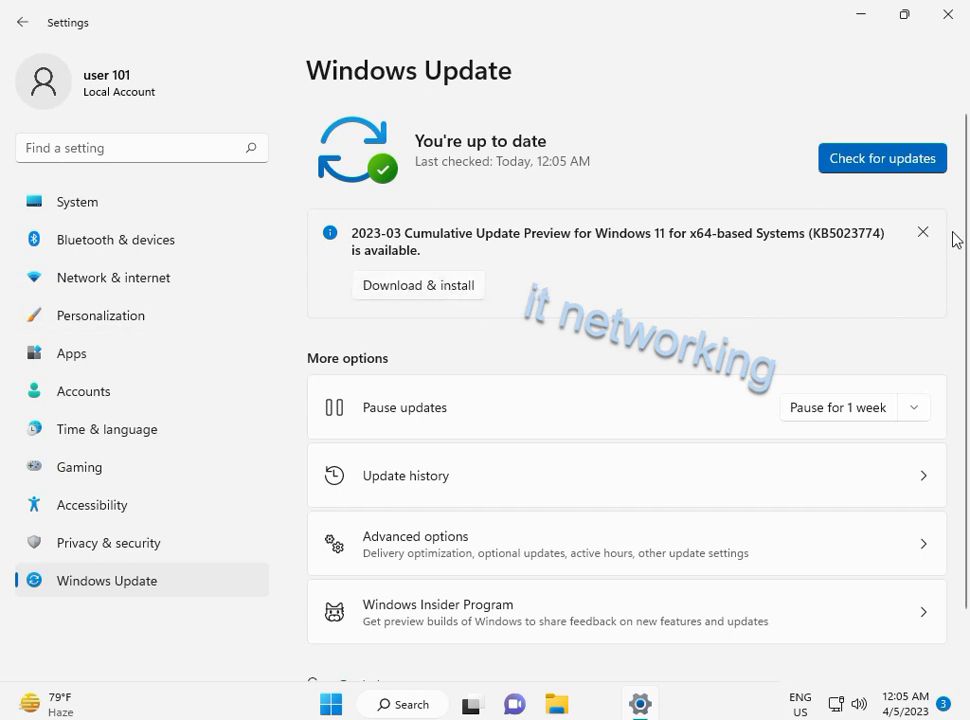
left_click(945, 17)
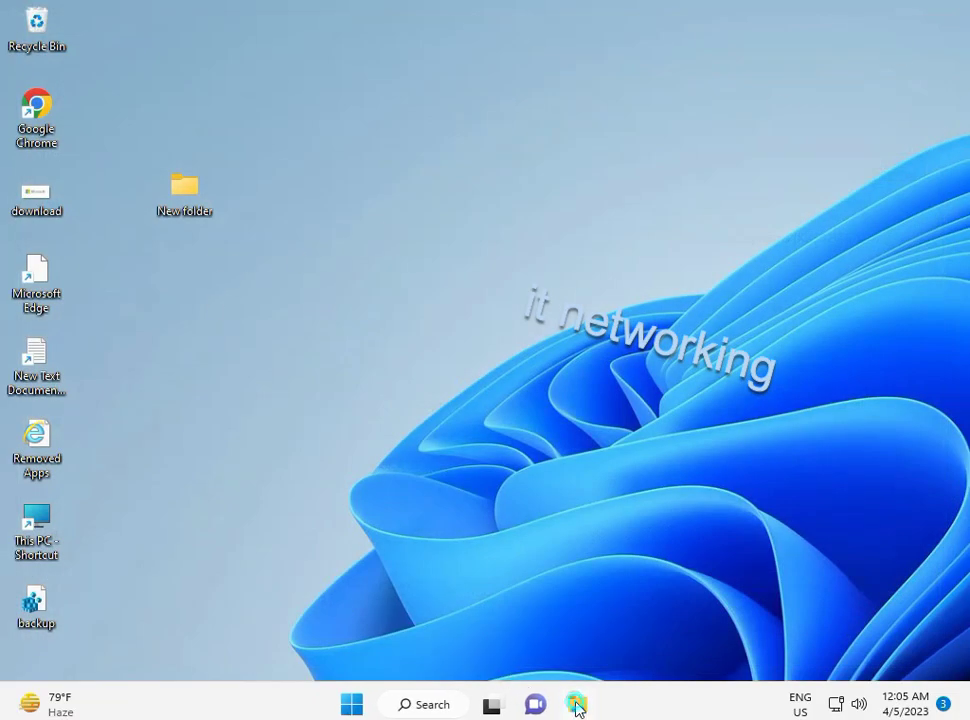
Open Computer Management for This PC and show its Device Manager
key("super+e")
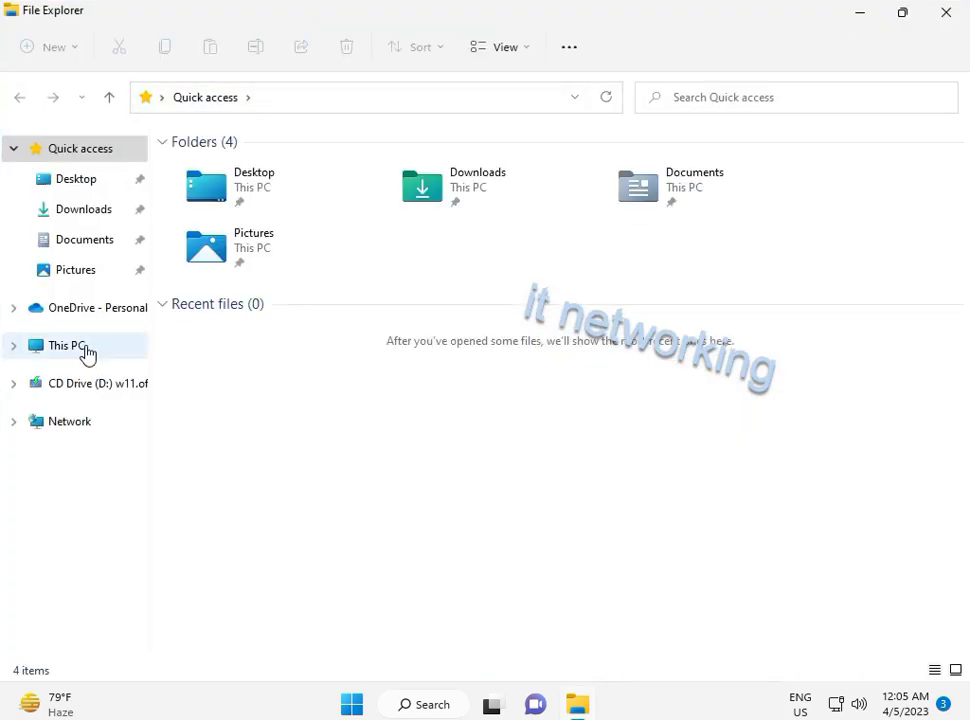
right_click(87, 352)
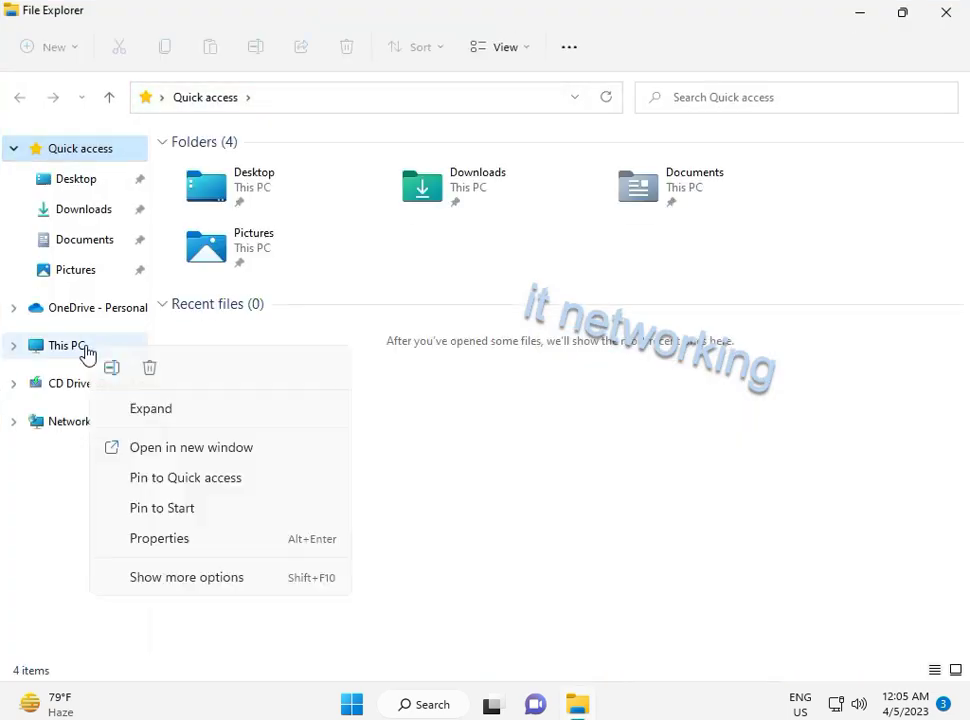
left_click(185, 578)
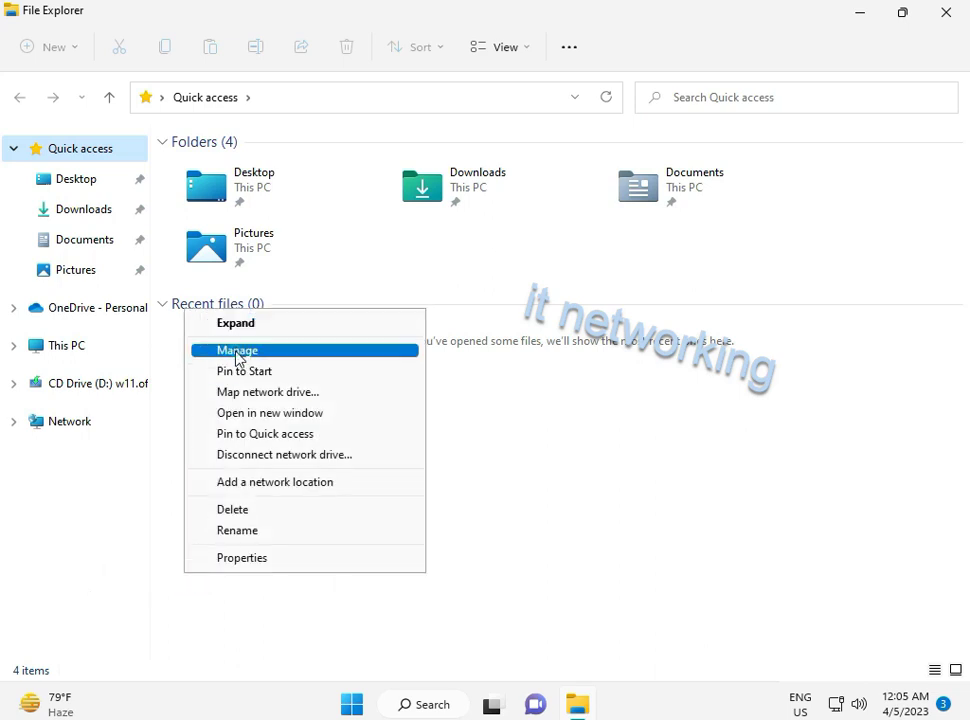
left_click(236, 352)
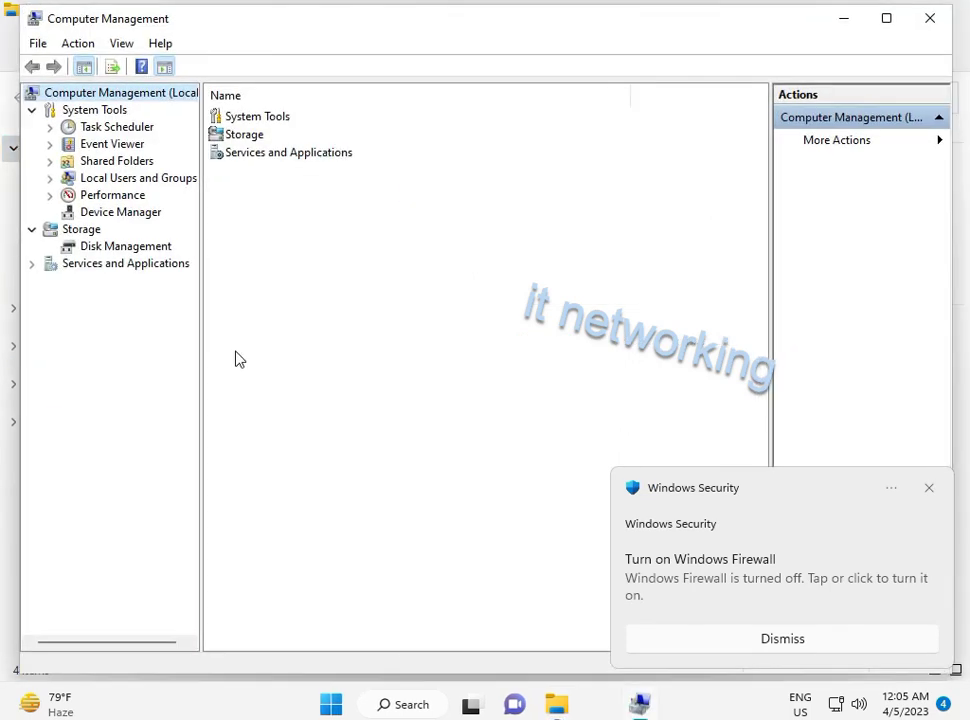
left_click(101, 250)
left_click(113, 212)
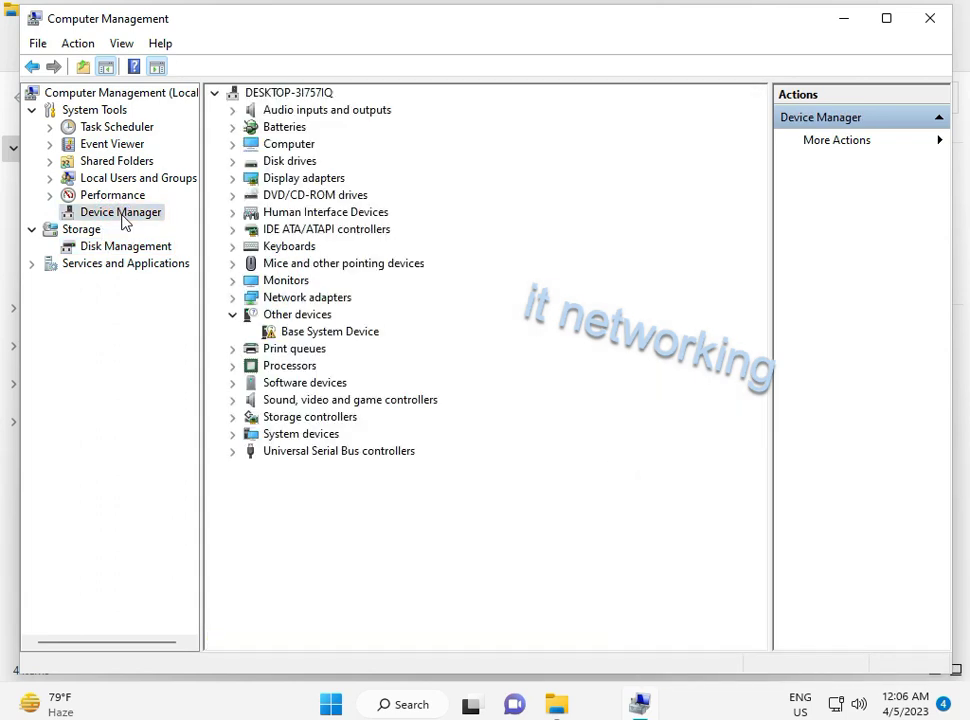
Search automatically for an updated driver for the Microsoft Basic Display Adapter and close the management windows
left_click(233, 178)
left_click(297, 194)
right_click(299, 197)
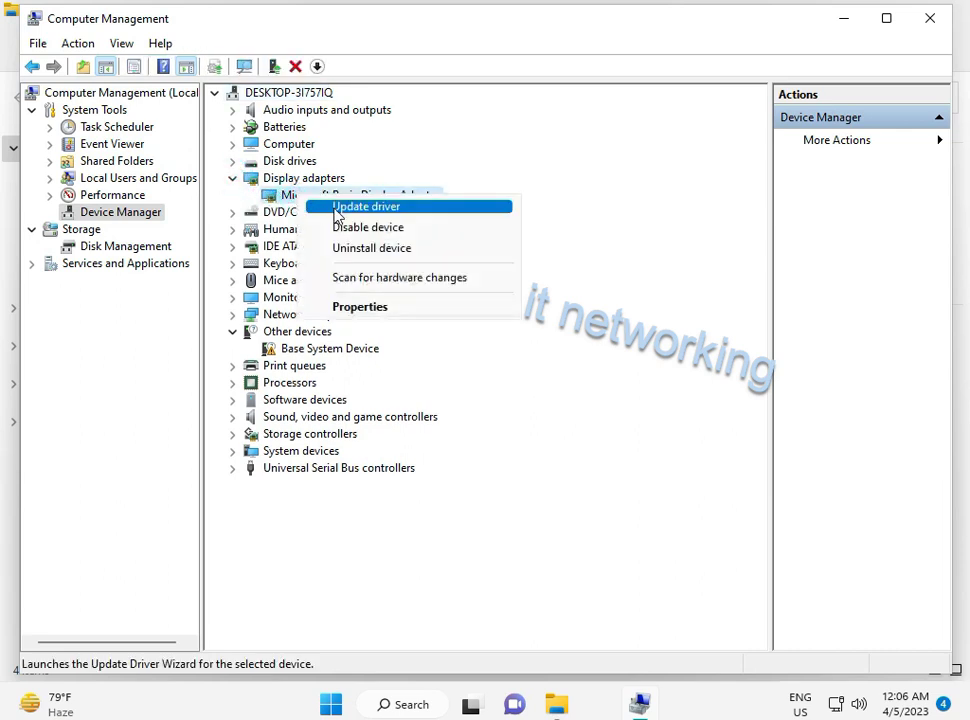
left_click(338, 208)
left_click(462, 316)
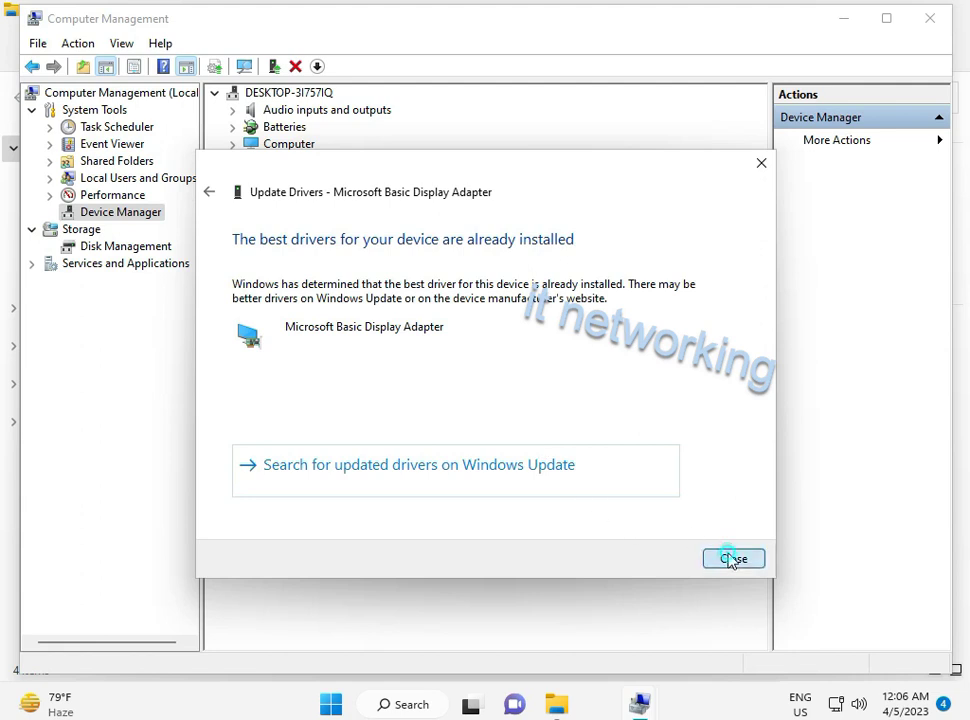
left_click(733, 559)
mouse_move(554, 717)
key("alt+F4")
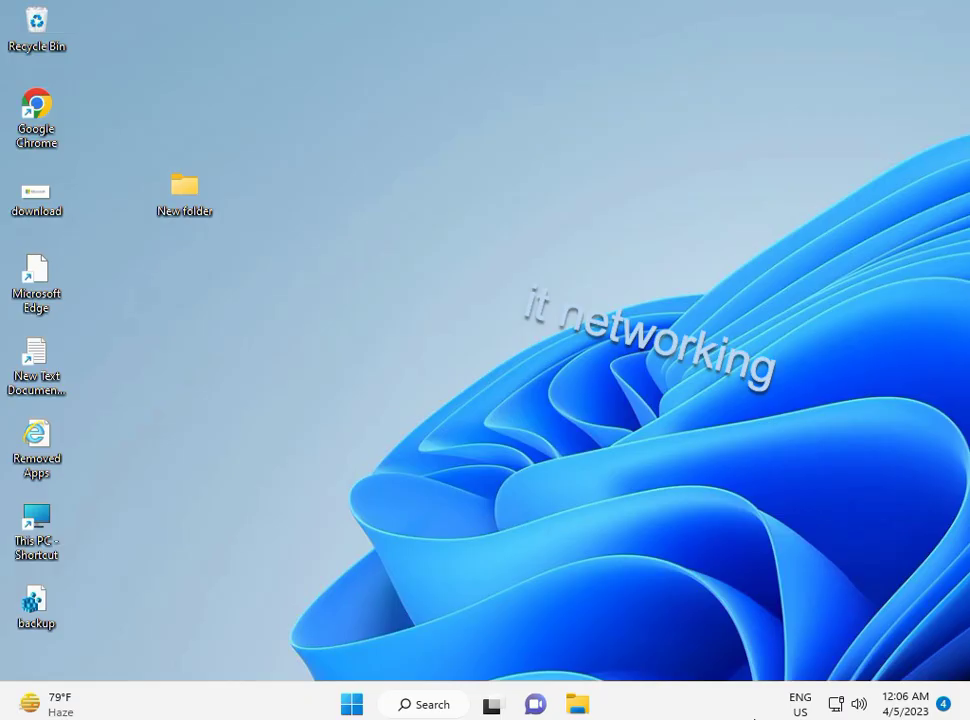
Switch to Microsoft Store, request updates for all apps in the Library, and minimize the window
left_click(352, 712)
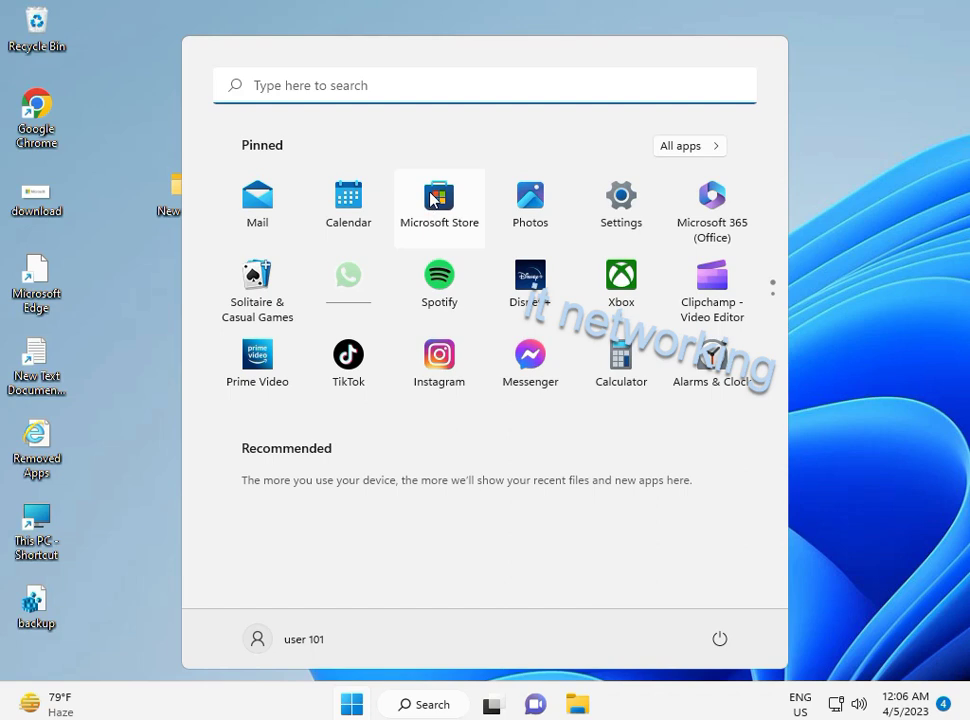
left_click(432, 199)
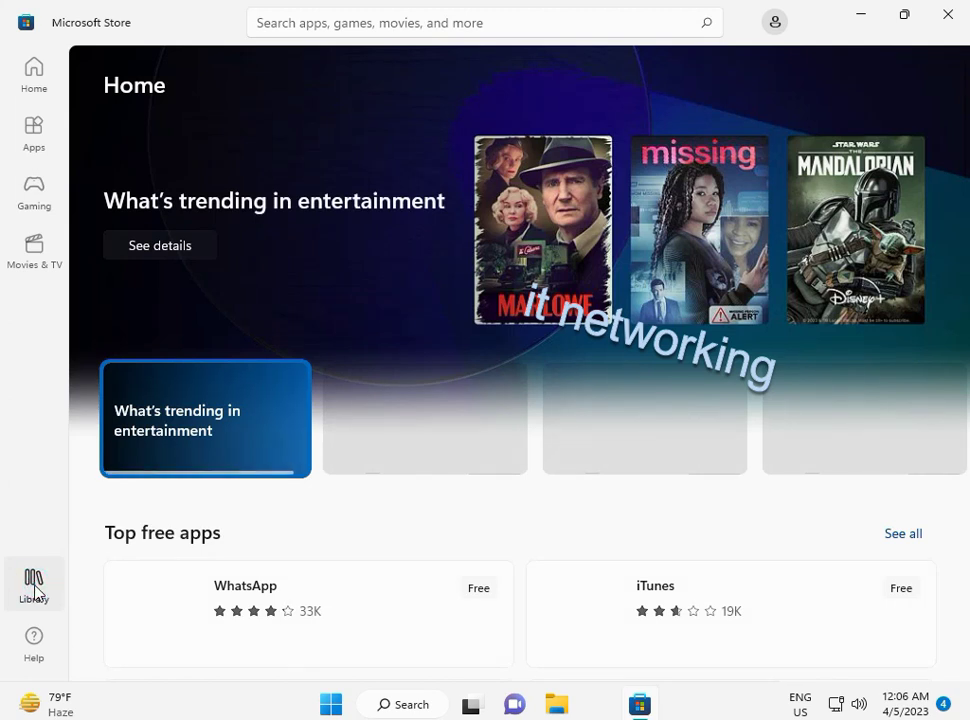
left_click(35, 590)
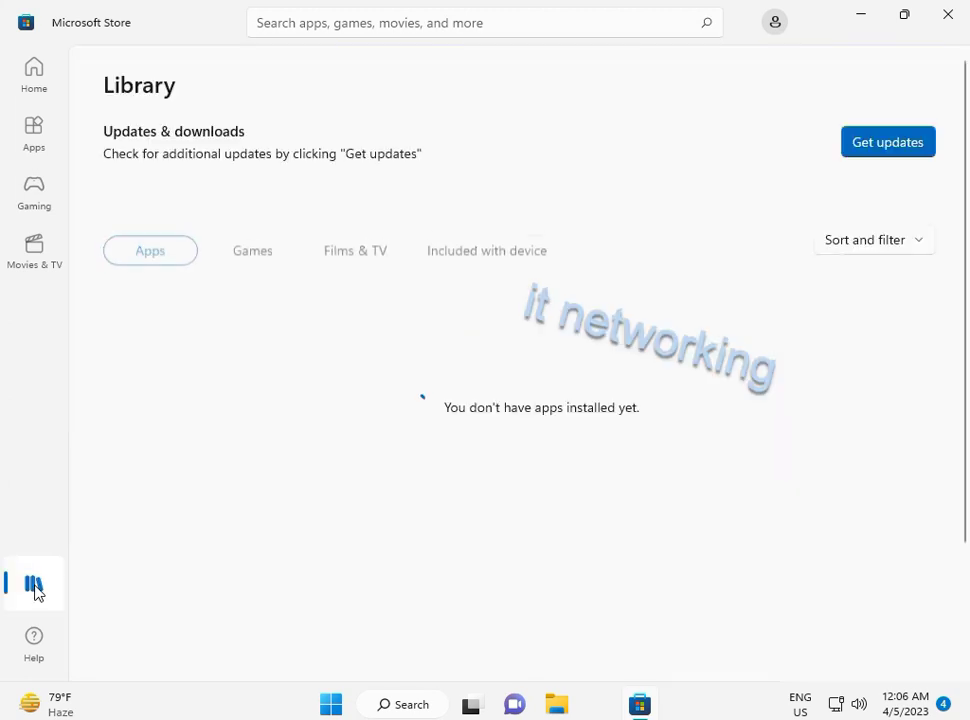
left_click(894, 152)
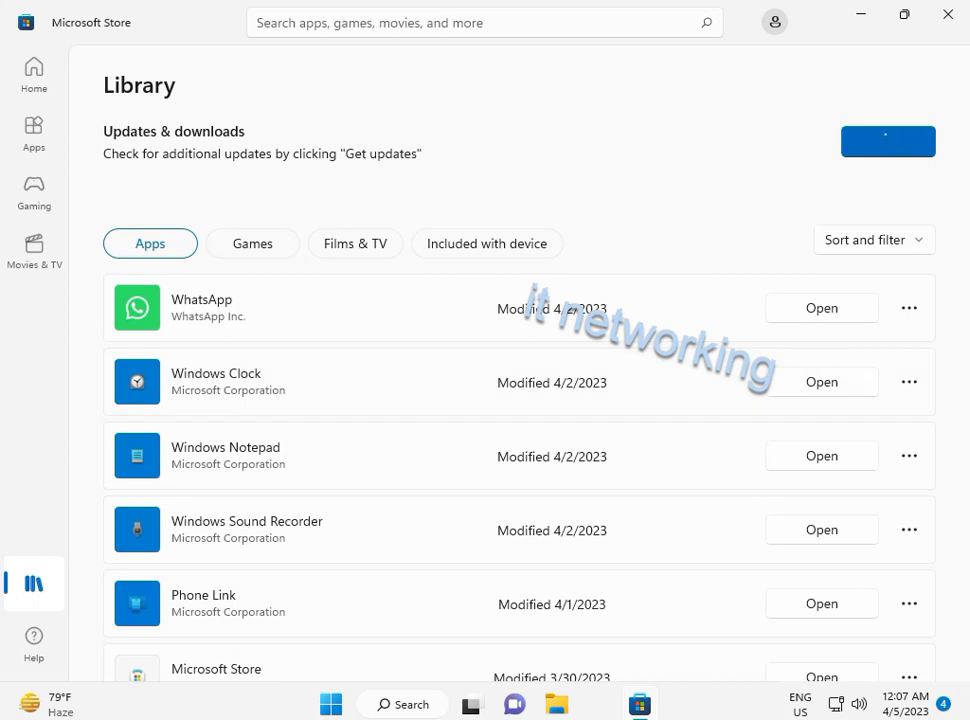
left_click(866, 22)
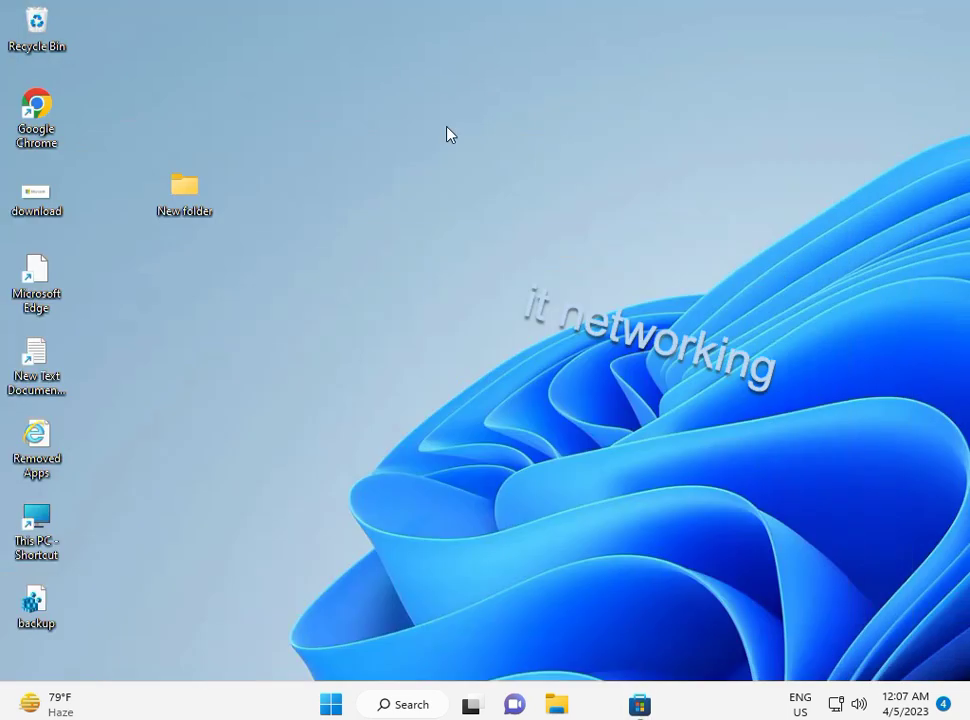
Find and open Control Panel, and bring up the list of installed programs for uninstalling or changing
left_click(332, 704)
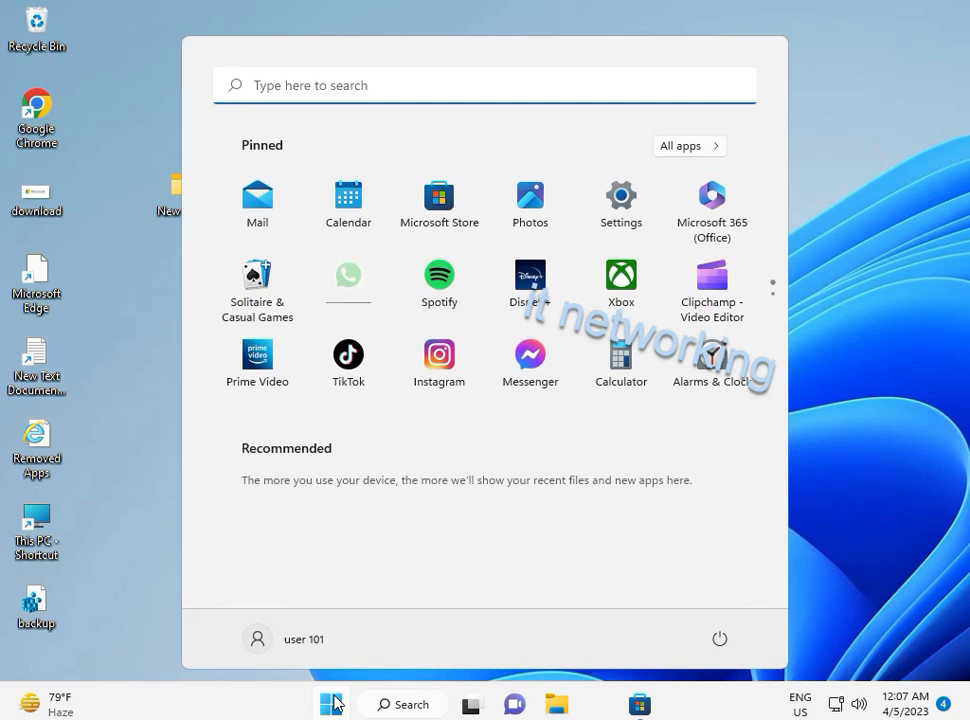
type("cont")
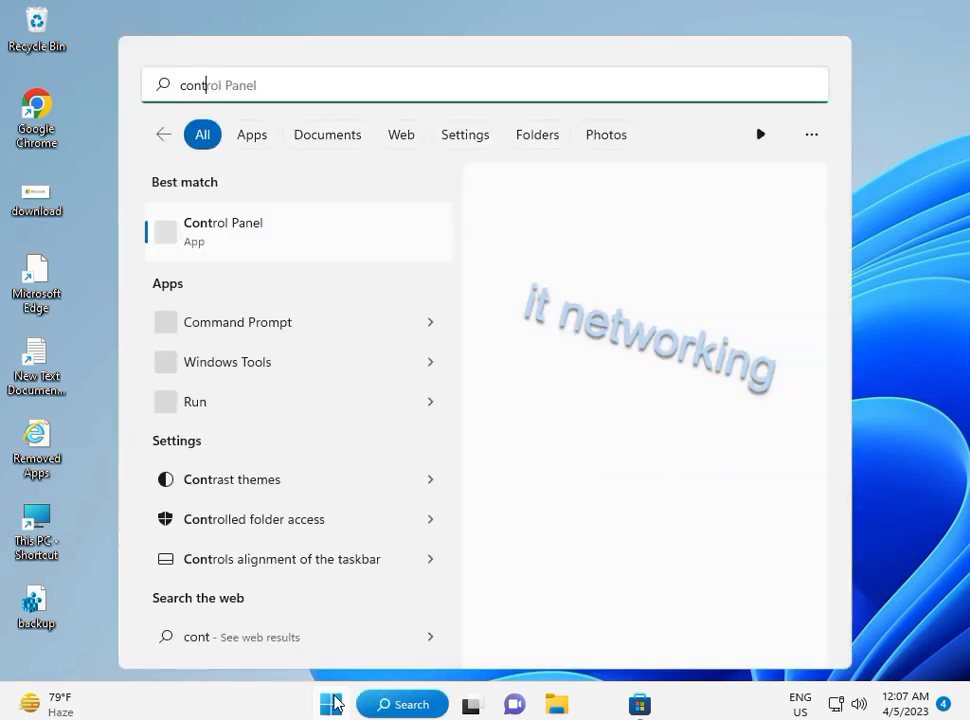
left_click(283, 243)
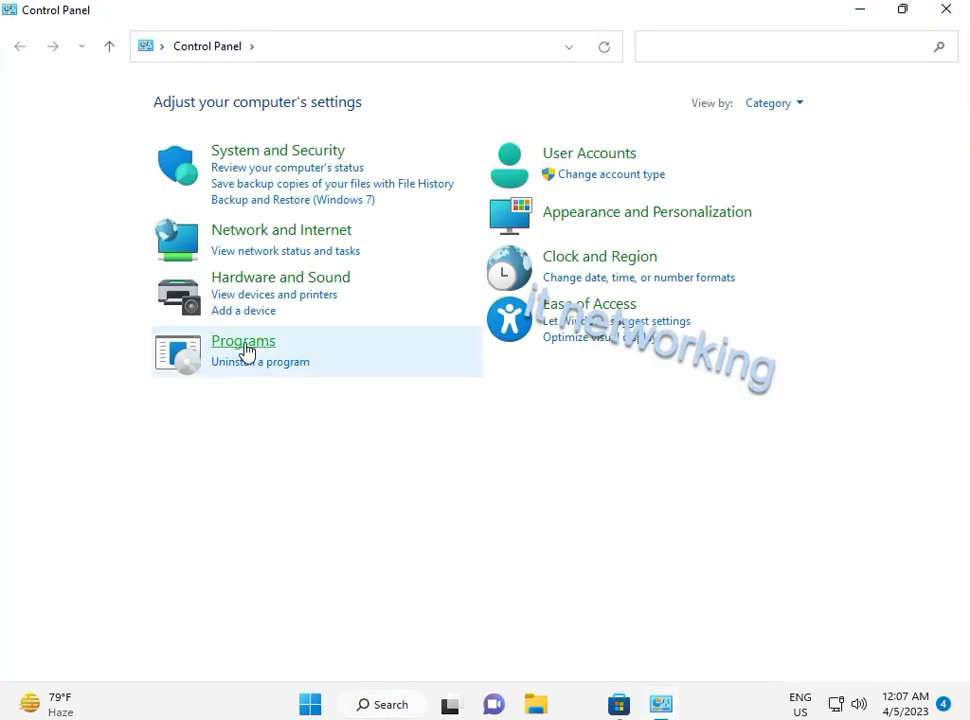
left_click(253, 364)
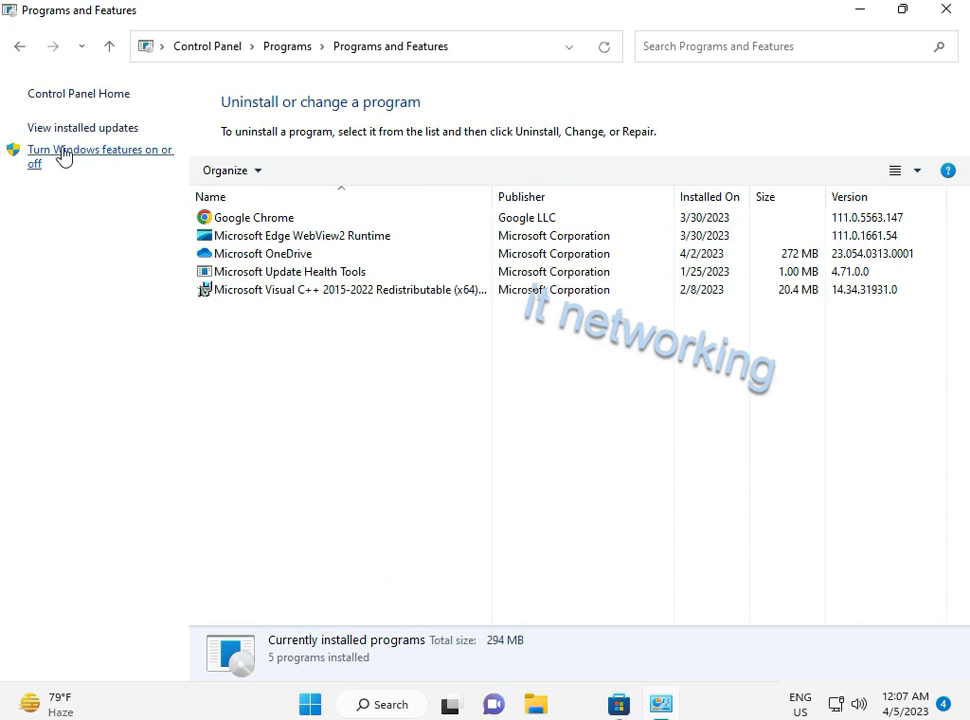
Open the Windows Features list, turn on Virtual Machine Platform, and apply the change
left_click(119, 158)
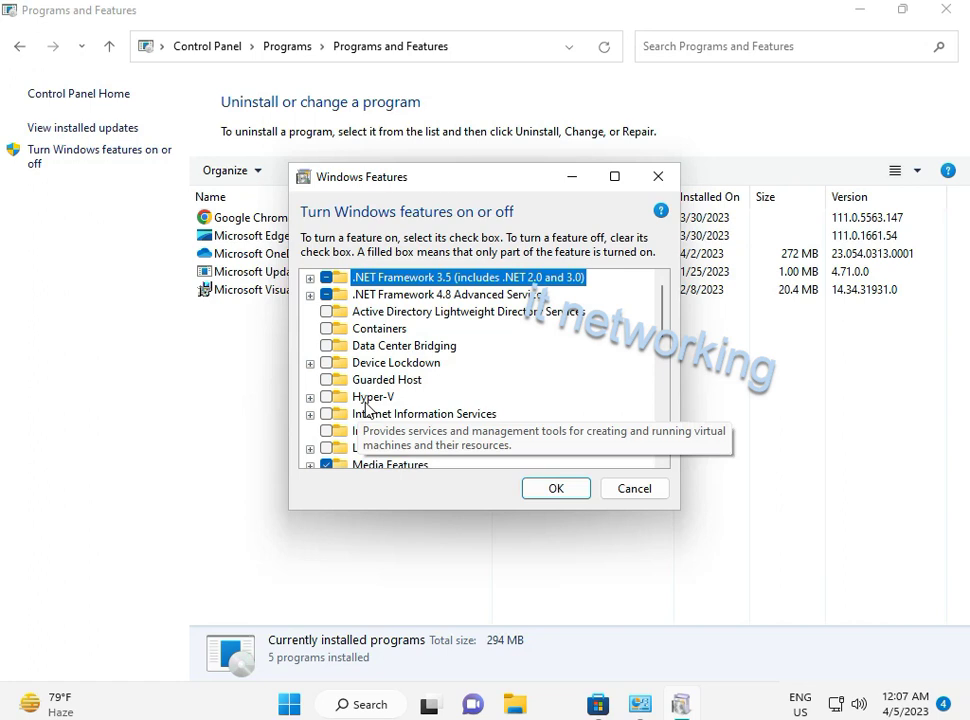
scroll(414, 425, "down", 1)
scroll(414, 425, "down", 7)
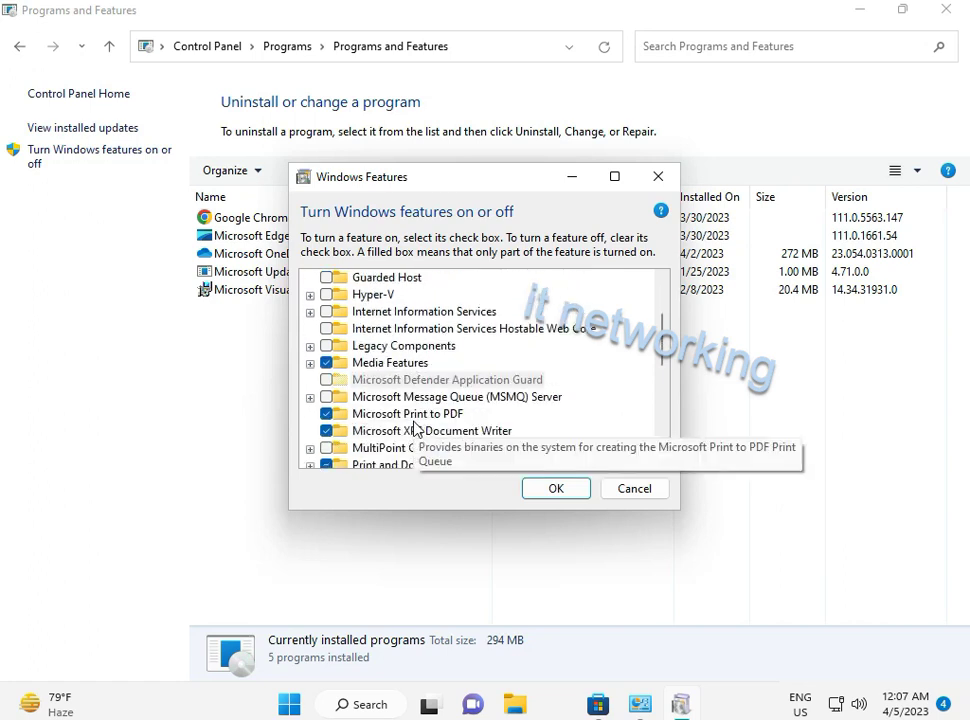
scroll(414, 425, "down", 9)
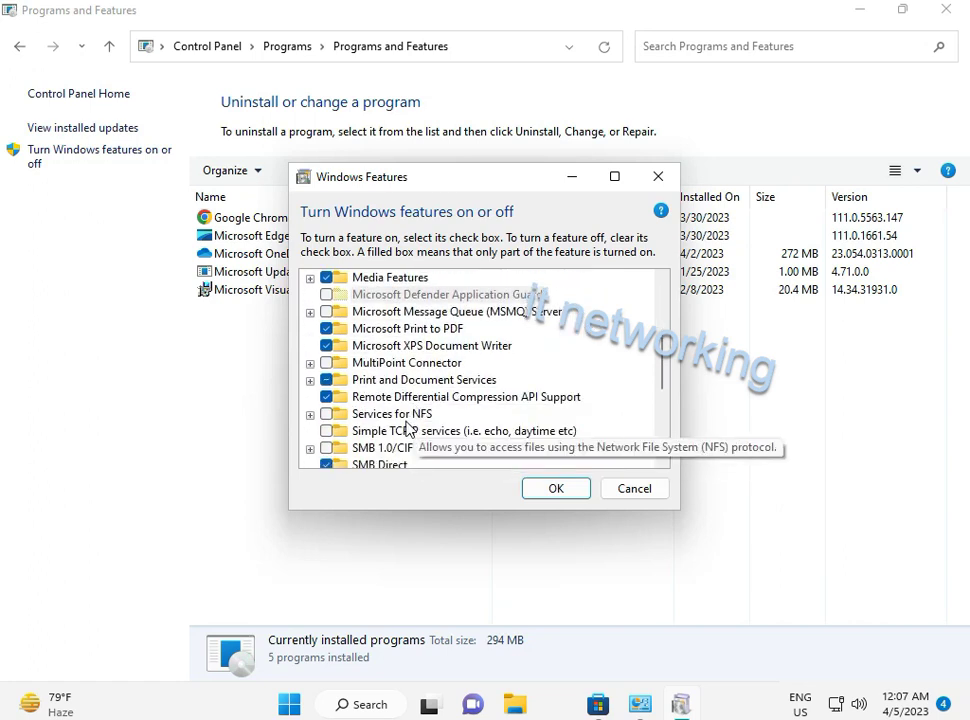
scroll(403, 430, "down", 2)
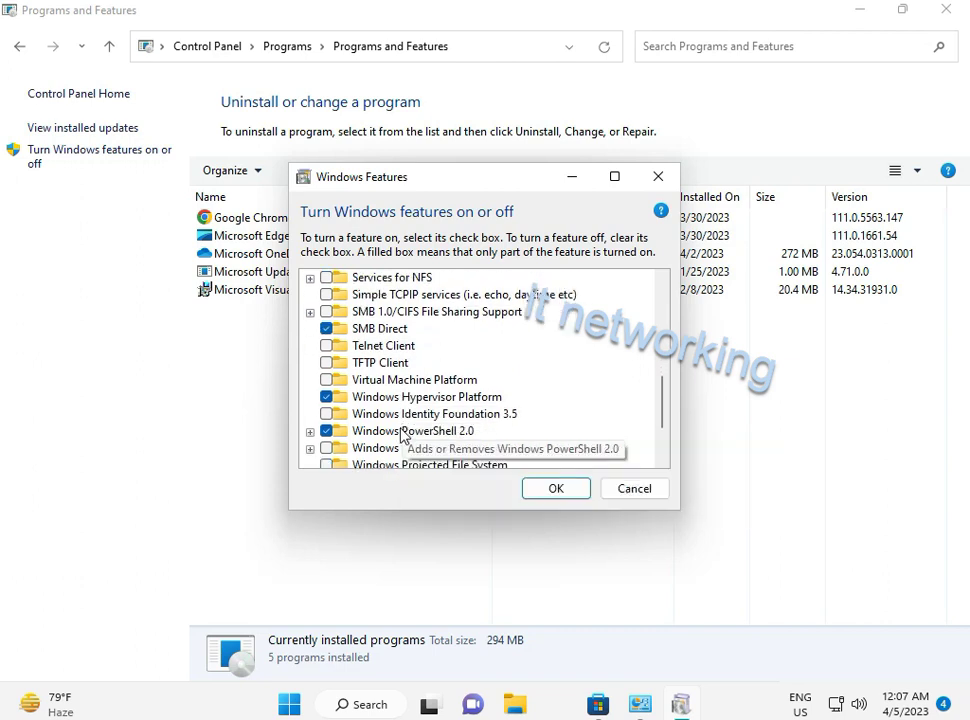
left_click(326, 380)
left_click(557, 490)
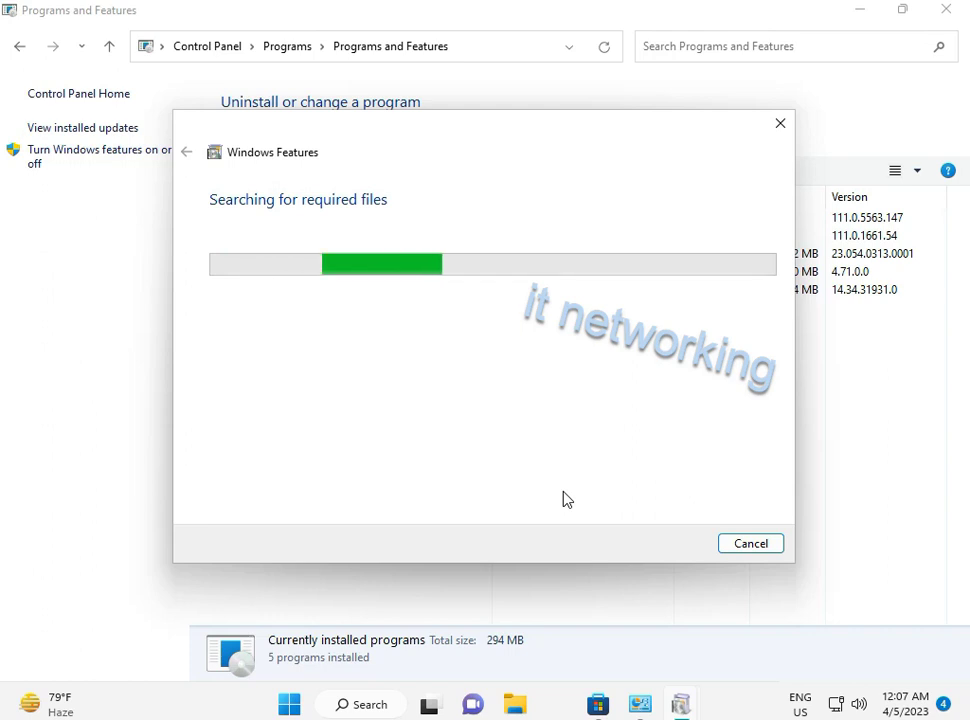
Close the Programs and Features window and finish the Windows Features change without restarting the PC
left_click(940, 24)
left_click(943, 12)
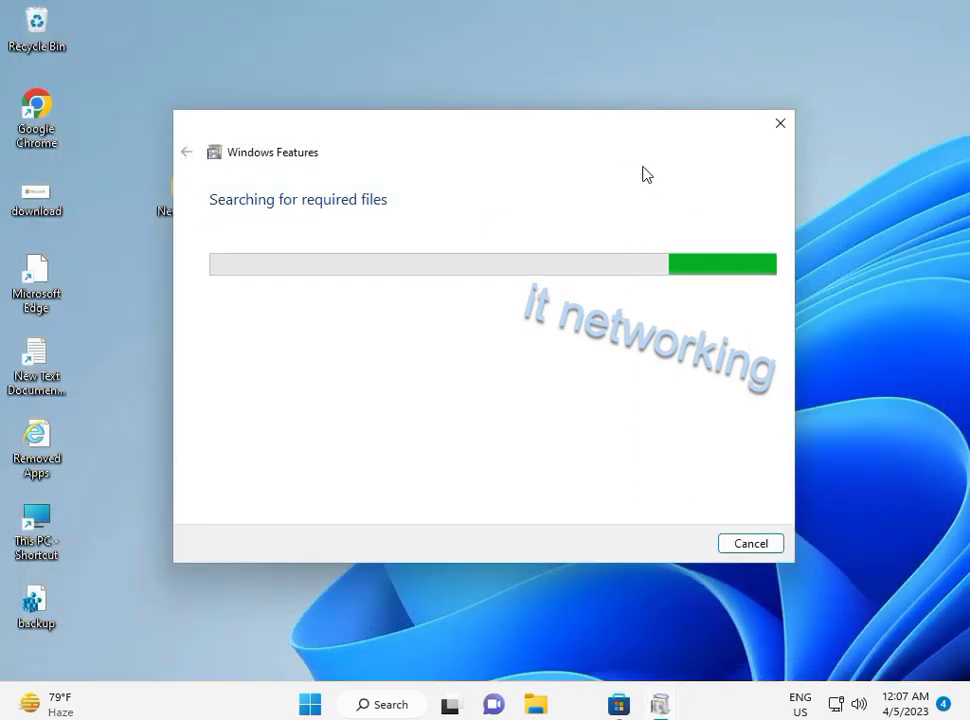
left_click_drag(619, 147, 550, 185)
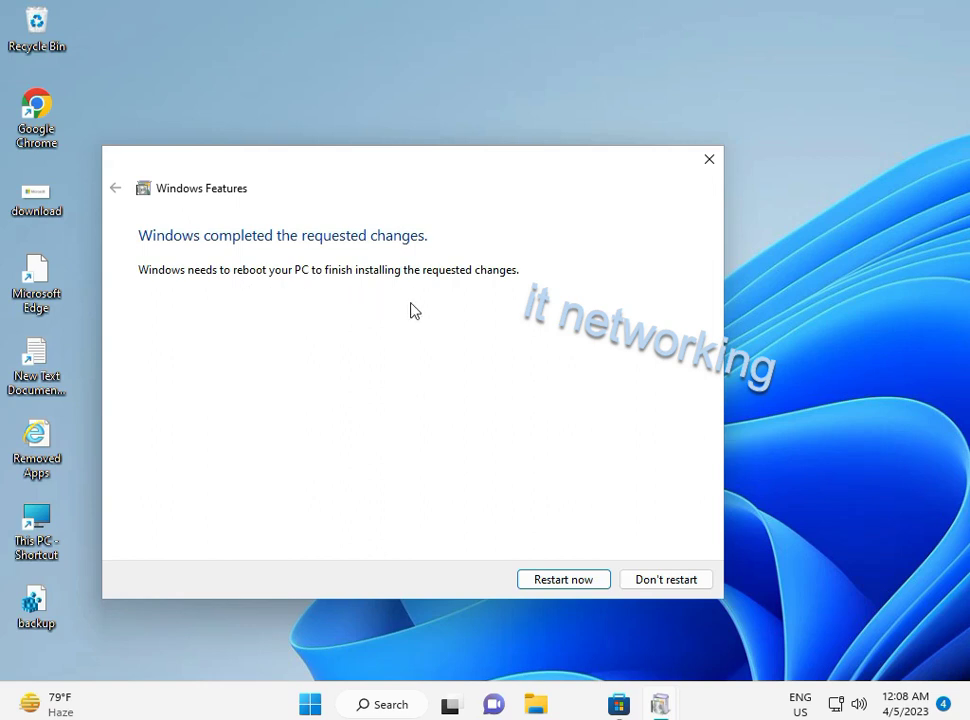
left_click(648, 580)
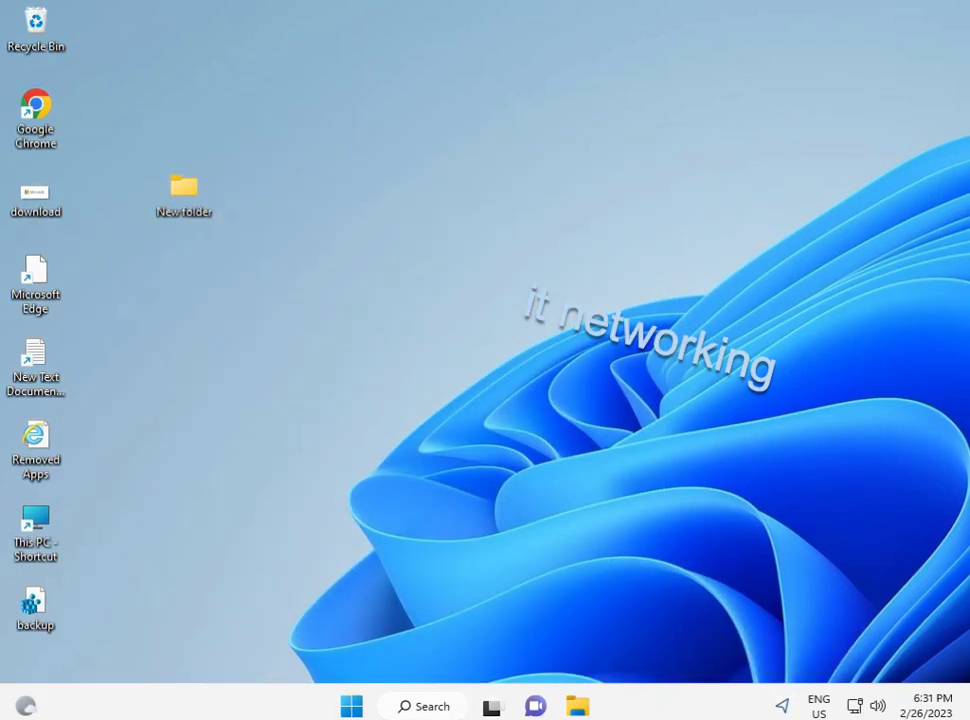
Search for cmd, open Command Prompt as administrator, and allow it to make changes to the device
left_click(351, 706)
type("cmd")
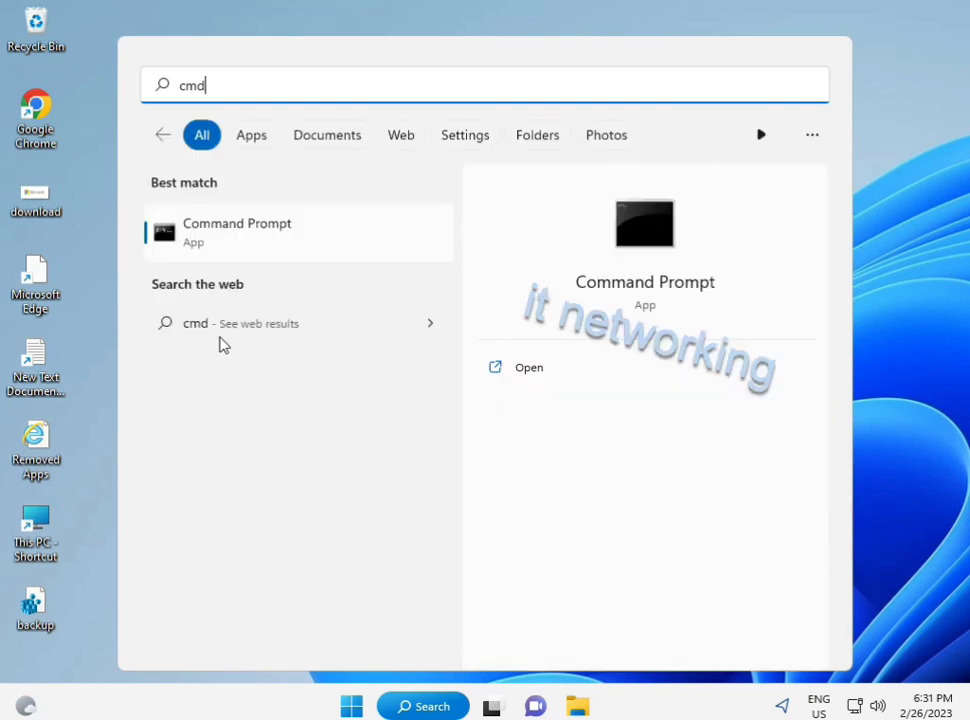
left_click(213, 234)
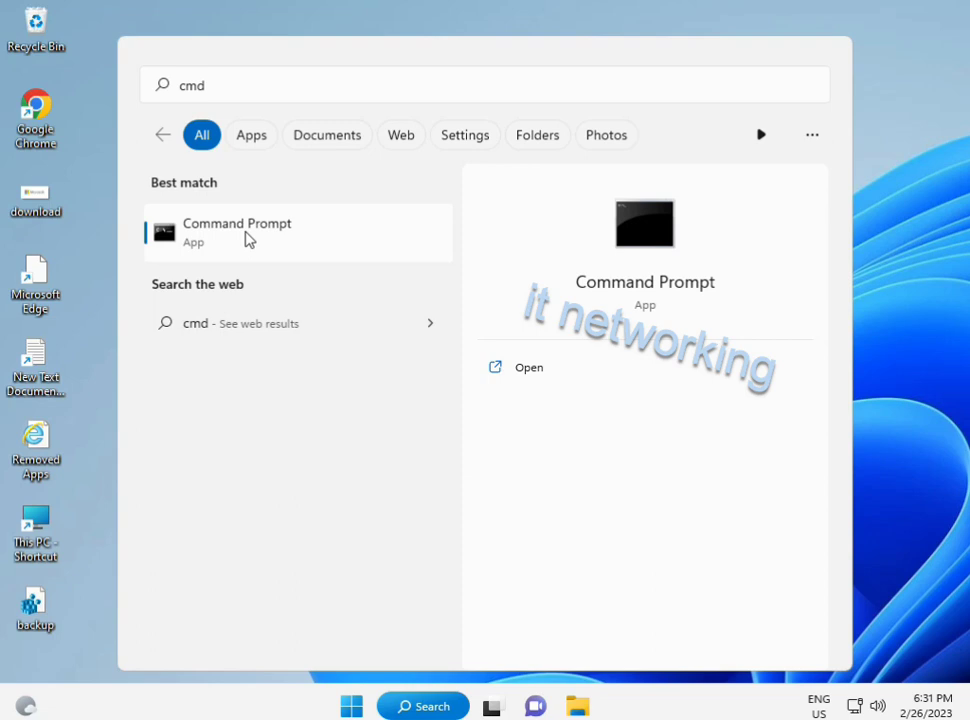
right_click(248, 238)
left_click(299, 258)
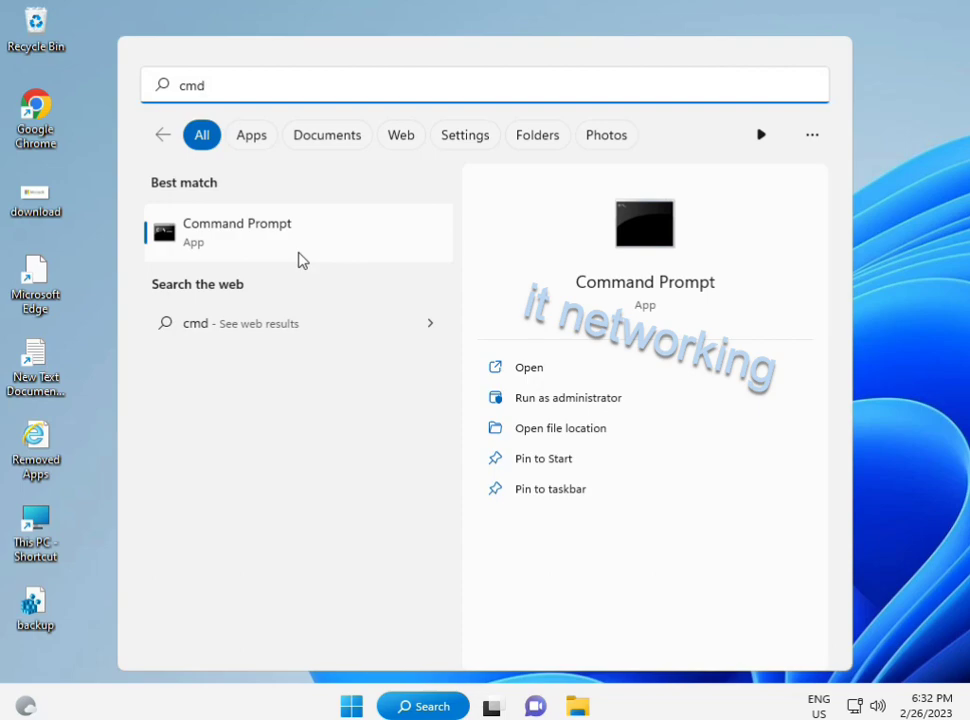
key("ctrl+shift+Return")
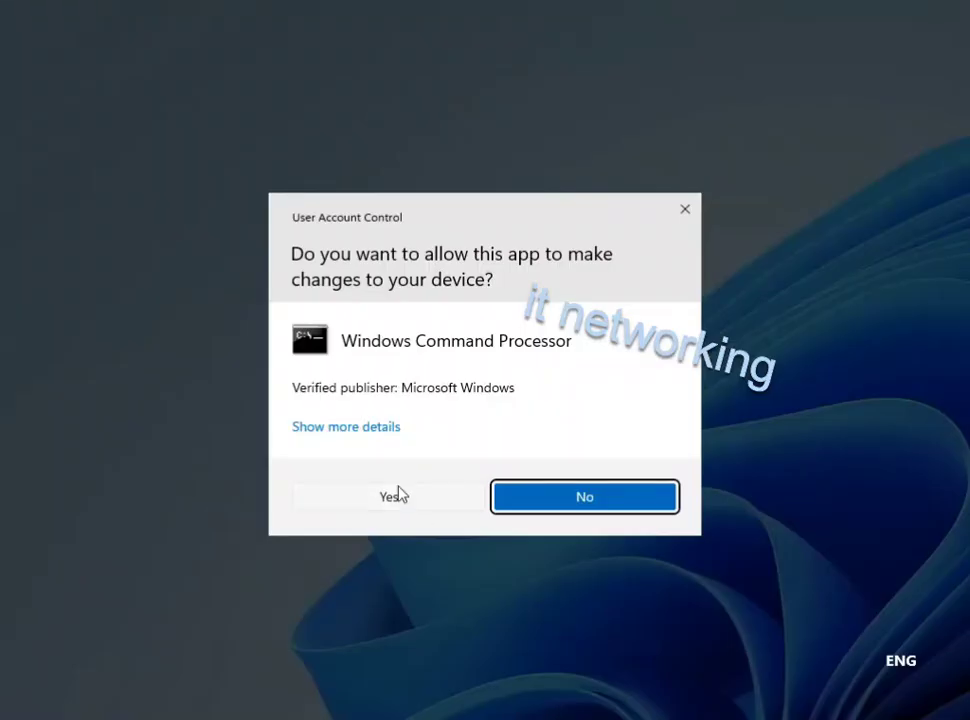
left_click(398, 494)
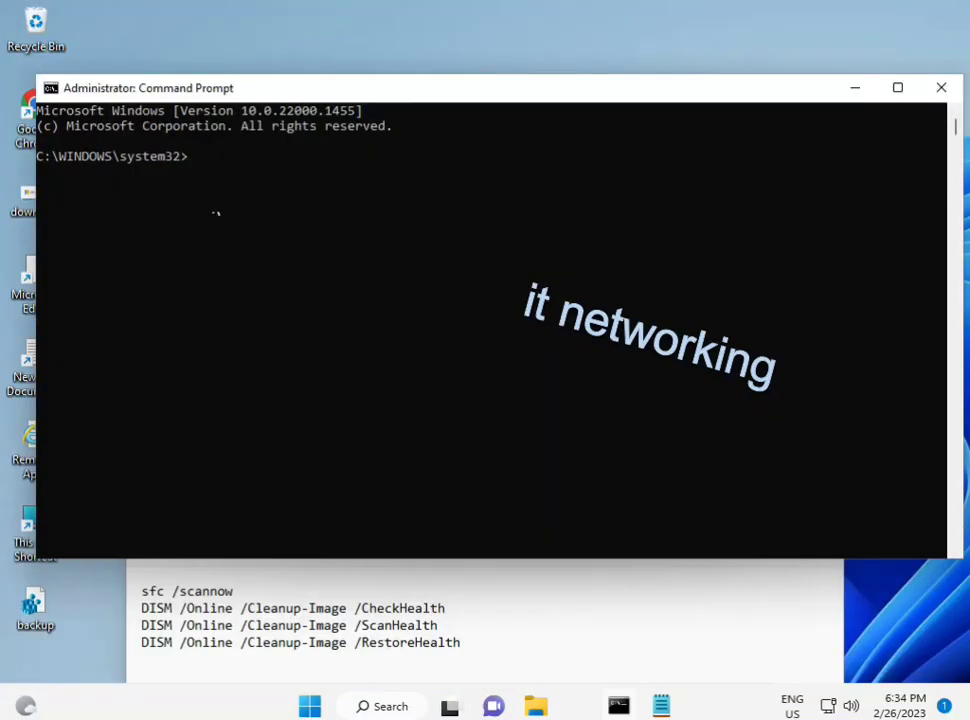
Run the system file check with the command sfc /scannow
left_click(192, 158)
type("sca")
key("BackSpace")
key("BackSpace")
key("BackSpace")
type("sfc /scannow")
key("Return")
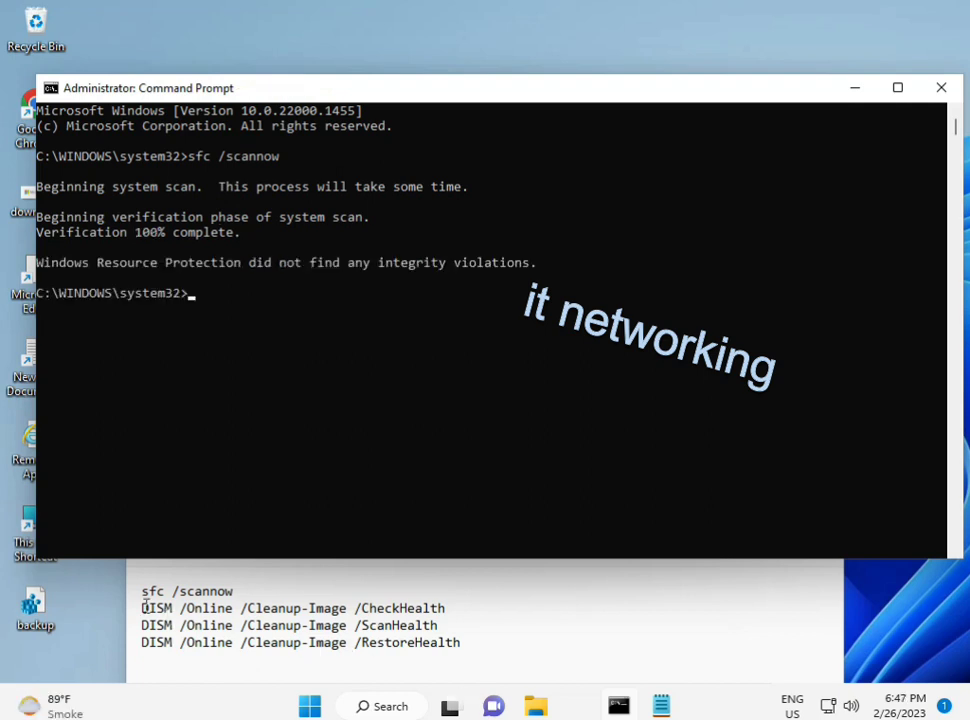
Copy DISM /Online /Cleanup-Image /CheckHealth from the Notepad document and run it in the administrator Command Prompt
left_click_drag(141, 608, 455, 610)
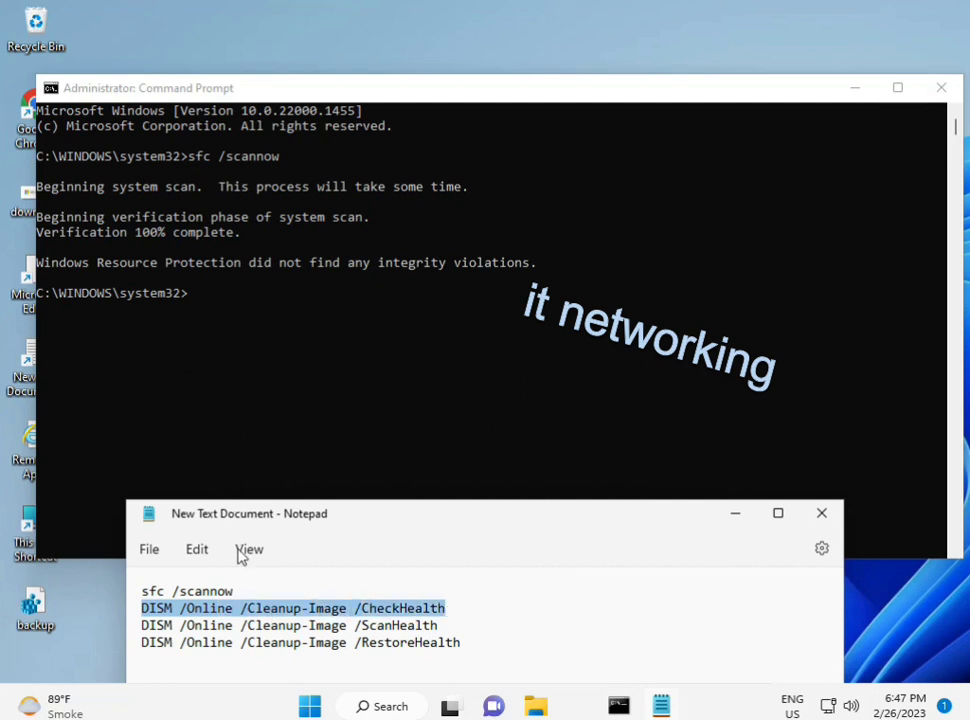
right_click(258, 616)
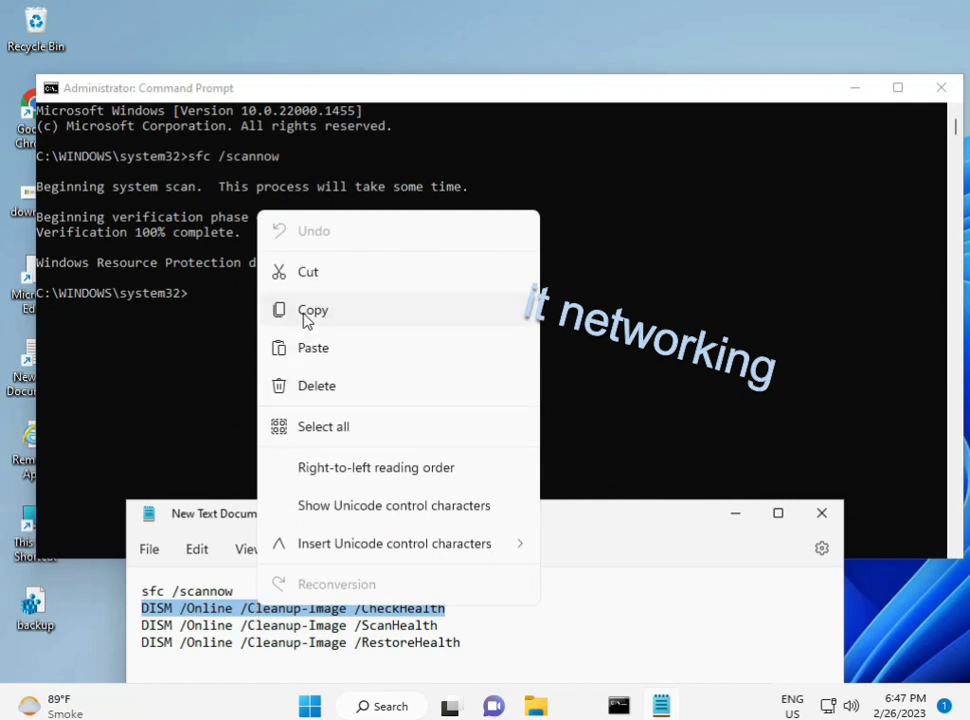
left_click(308, 314)
left_click(190, 299)
left_click(192, 297)
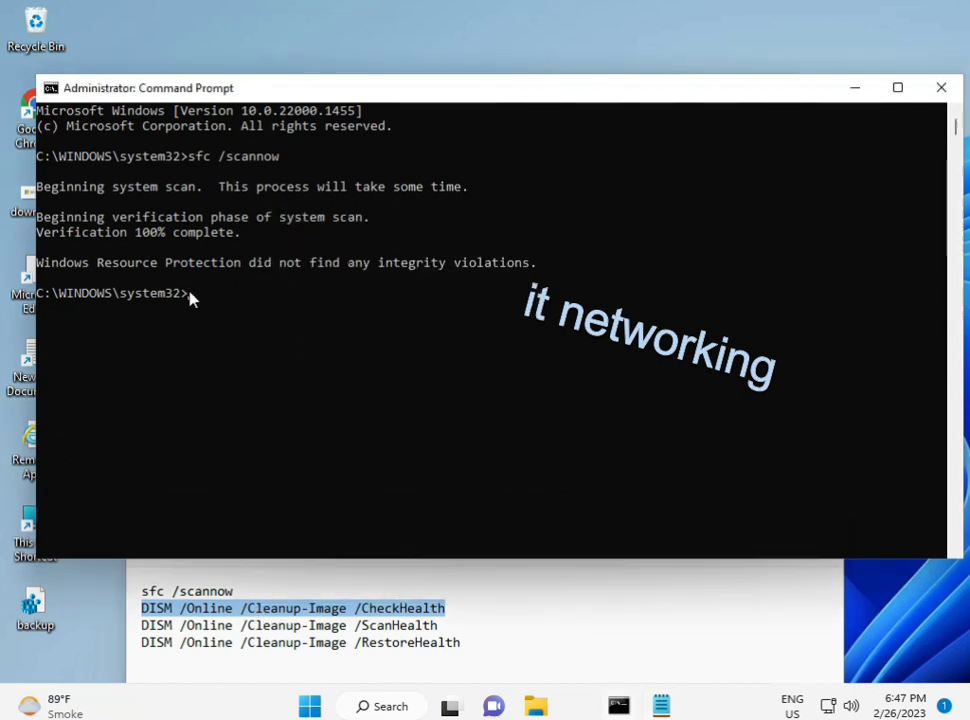
right_click(78, 90)
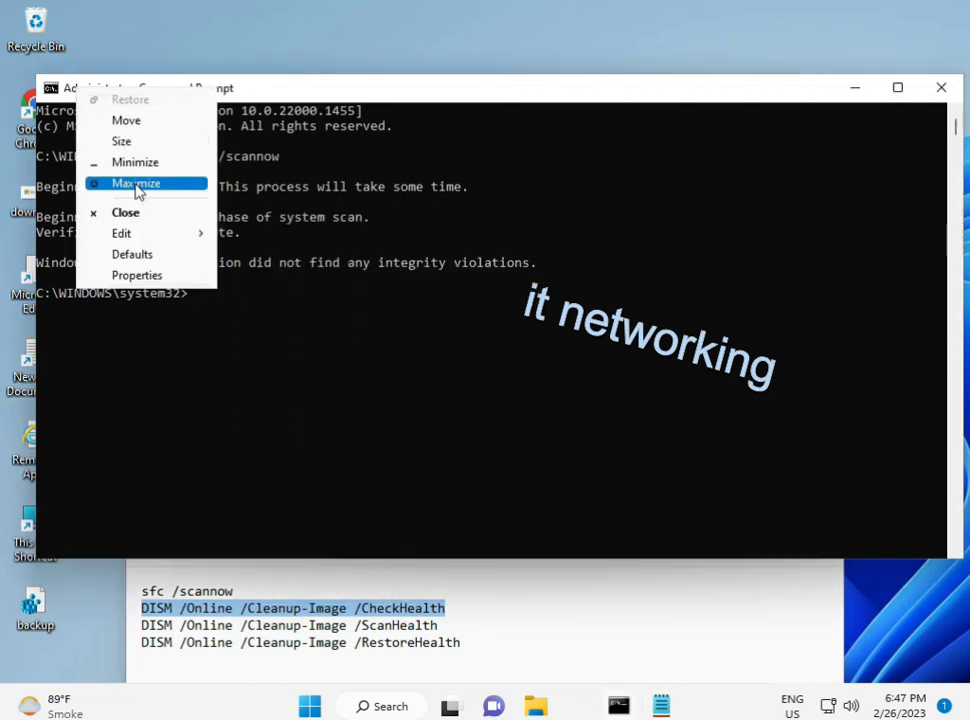
mouse_move(201, 238)
left_click(258, 277)
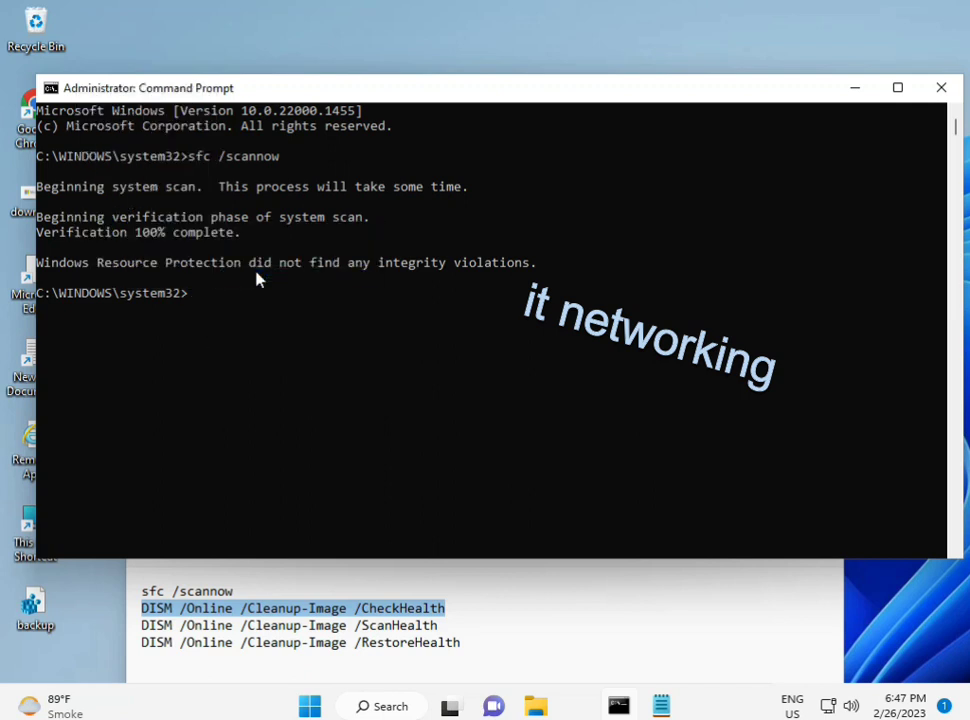
left_click(196, 294)
key("Return")
key("Return")
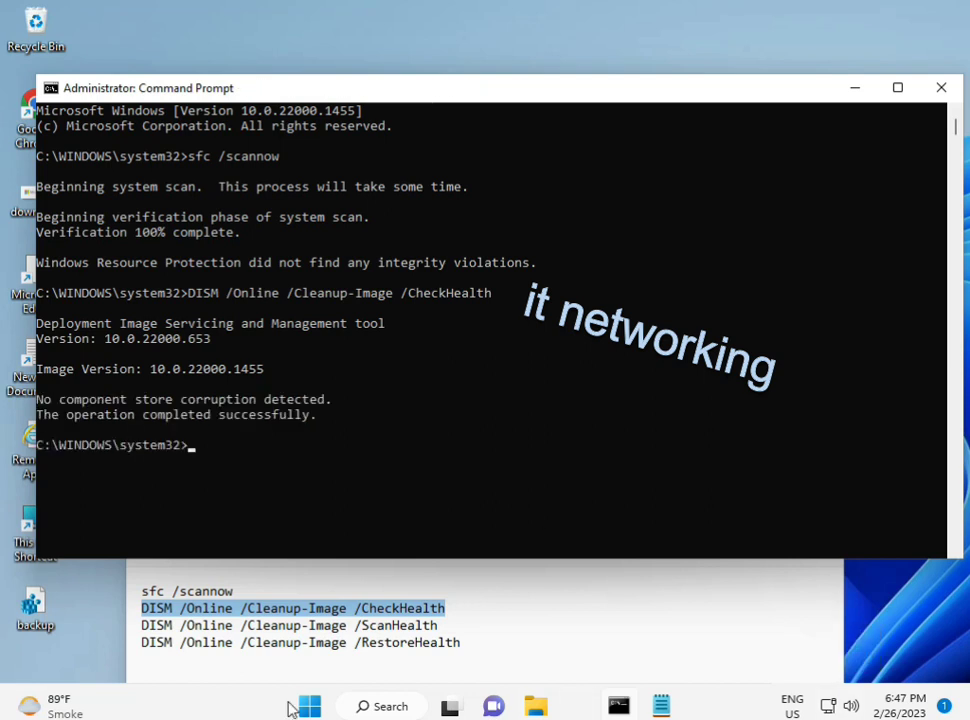
Copy DISM /Online /Cleanup-Image /ScanHealth from the Notepad document and run it in Command Prompt
left_click_drag(139, 625, 468, 620)
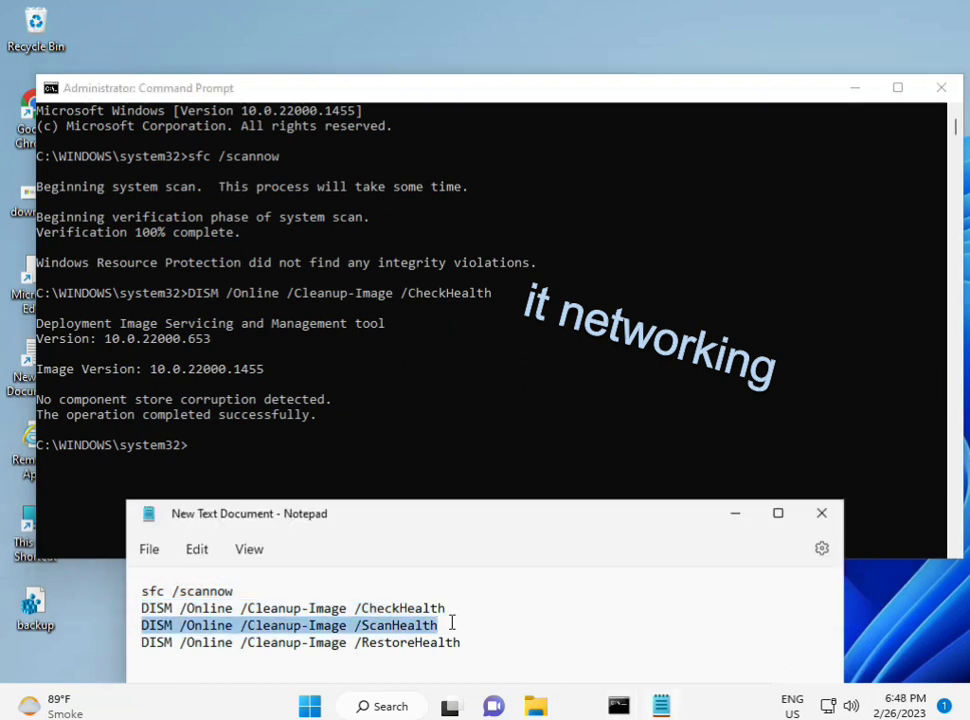
right_click(428, 630)
left_click(472, 350)
left_click(195, 455)
left_click(195, 455)
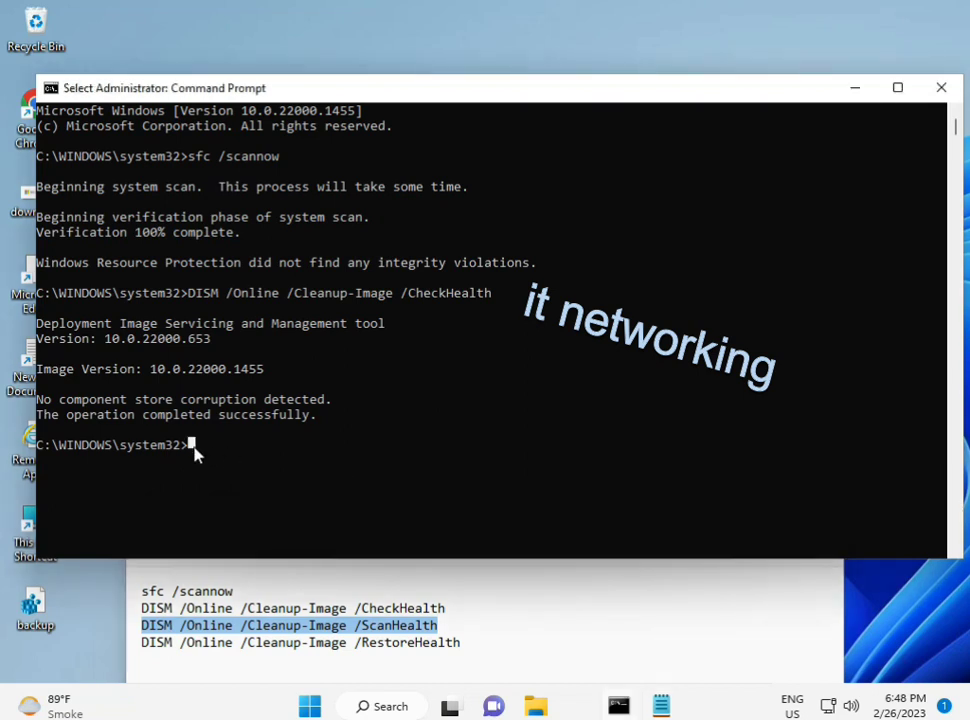
right_click(195, 455)
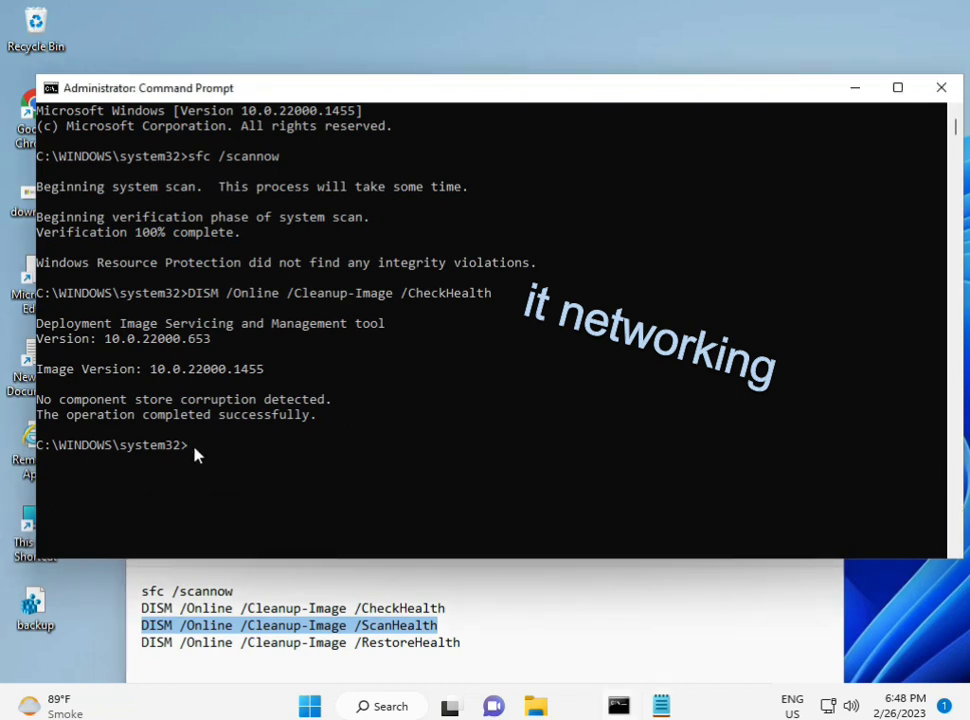
right_click(195, 455)
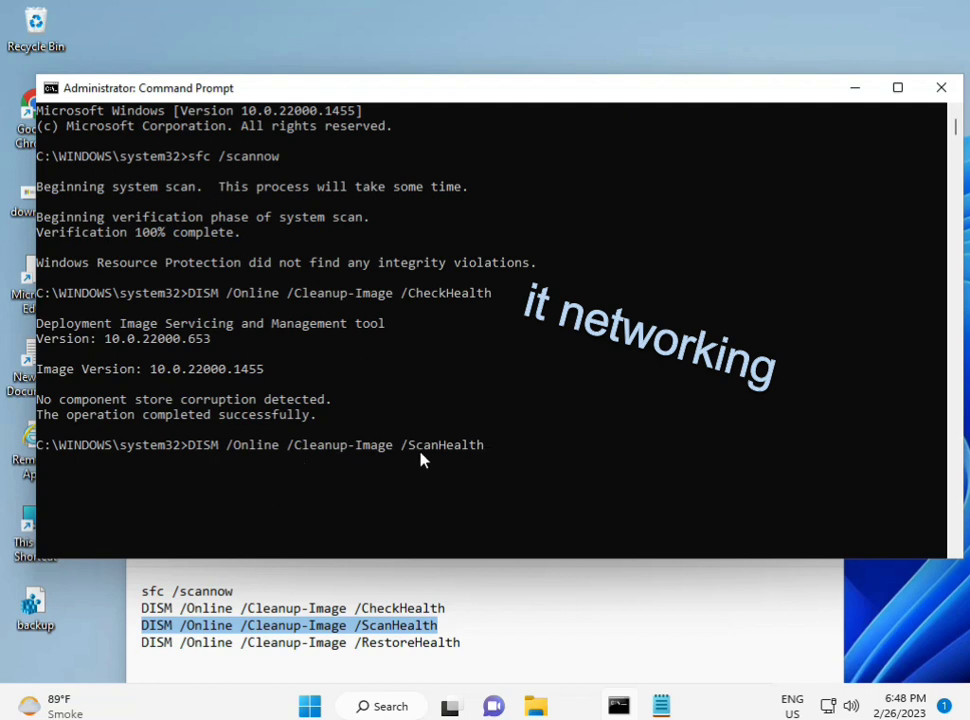
key("Return")
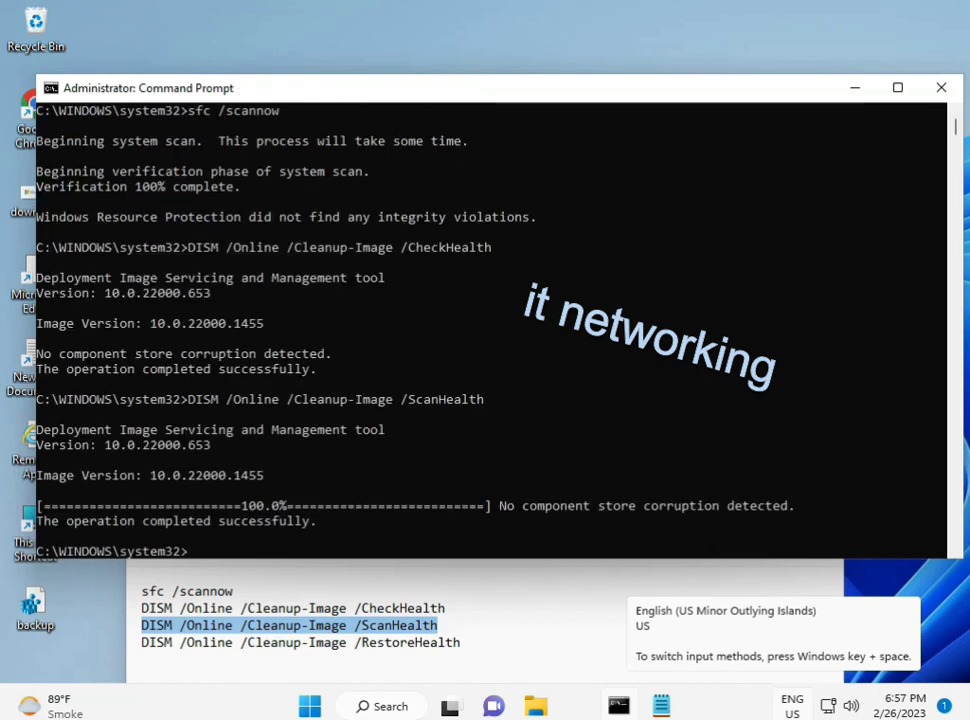
Copy DISM /Online /Cleanup-Image /RestoreHealth from the Notepad document and paste it at the Command Prompt
left_click_drag(217, 522, 310, 524)
left_click(231, 645)
triple_click(231, 645)
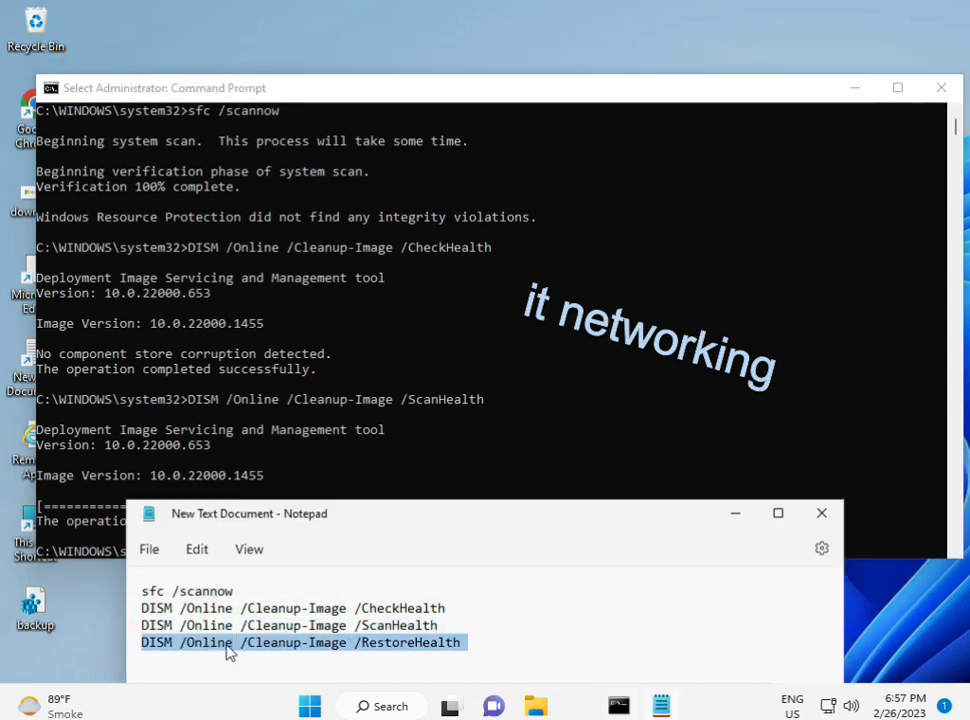
right_click(229, 650)
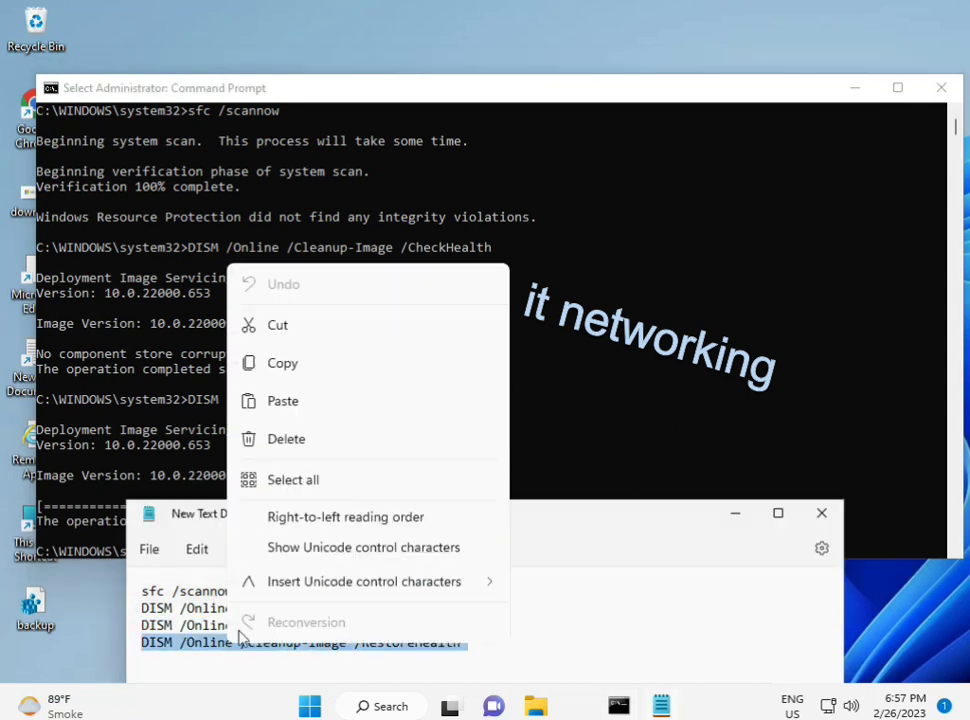
left_click(290, 368)
left_click(212, 495)
left_click(190, 555)
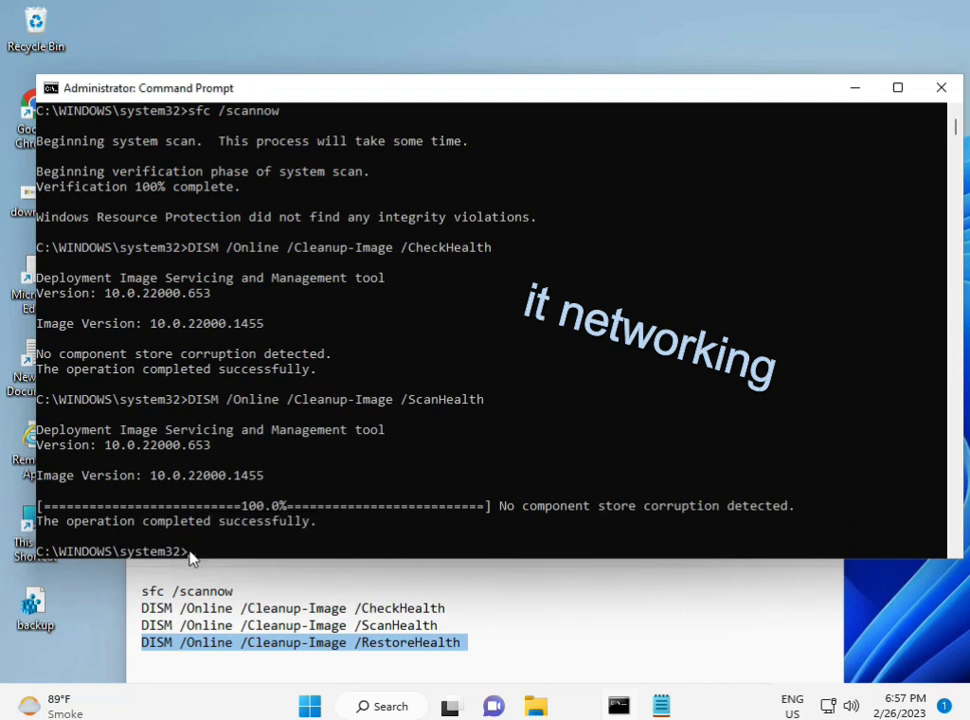
left_click(190, 555)
left_click(190, 555)
left_click(190, 555)
left_click(190, 555)
right_click(190, 555)
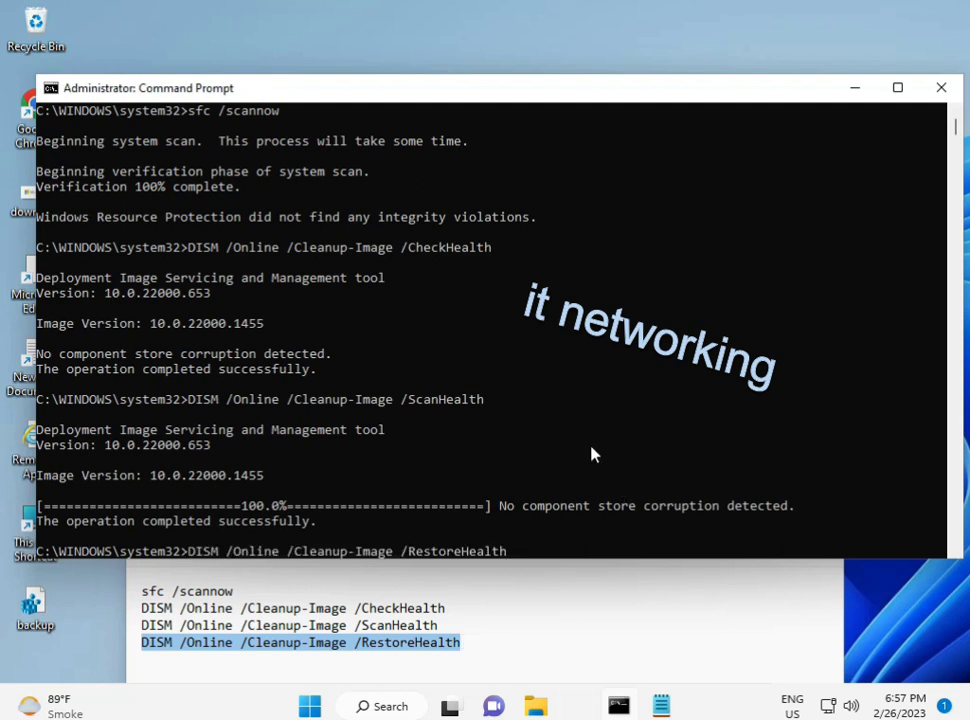
Run the pasted DISM RestoreHealth command to repair the Windows image
scroll(580, 462, "down", 9)
scroll(550, 448, "up", 7)
scroll(720, 134, "up", 1)
mouse_move(957, 130)
left_mouse_down()
mouse_move(958, 140)
mouse_move(957, 130)
left_mouse_up()
left_click(190, 278)
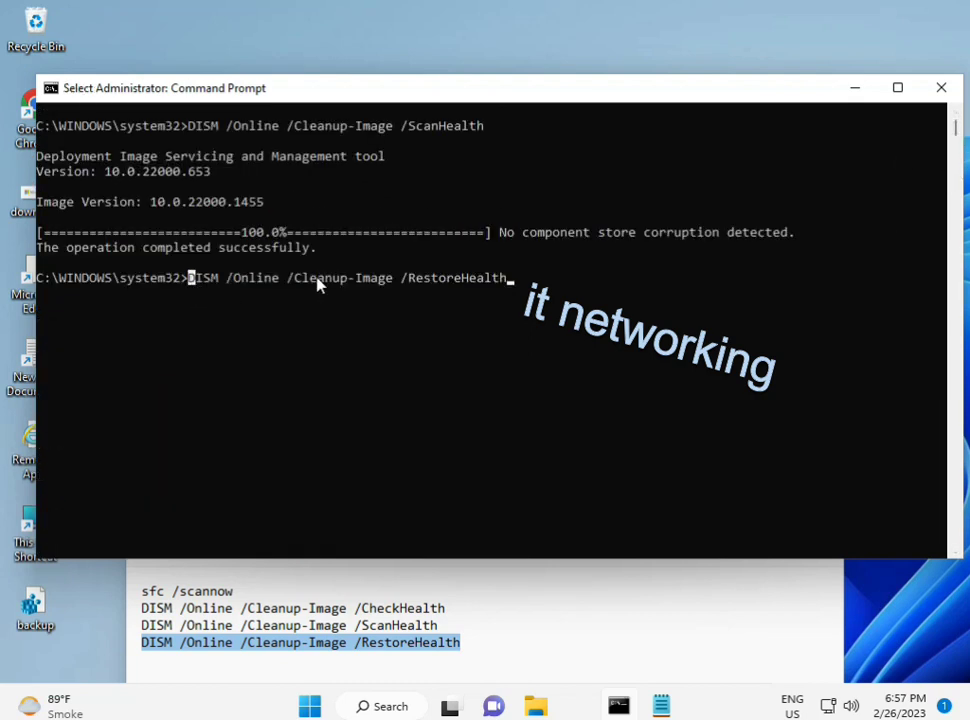
key("Return")
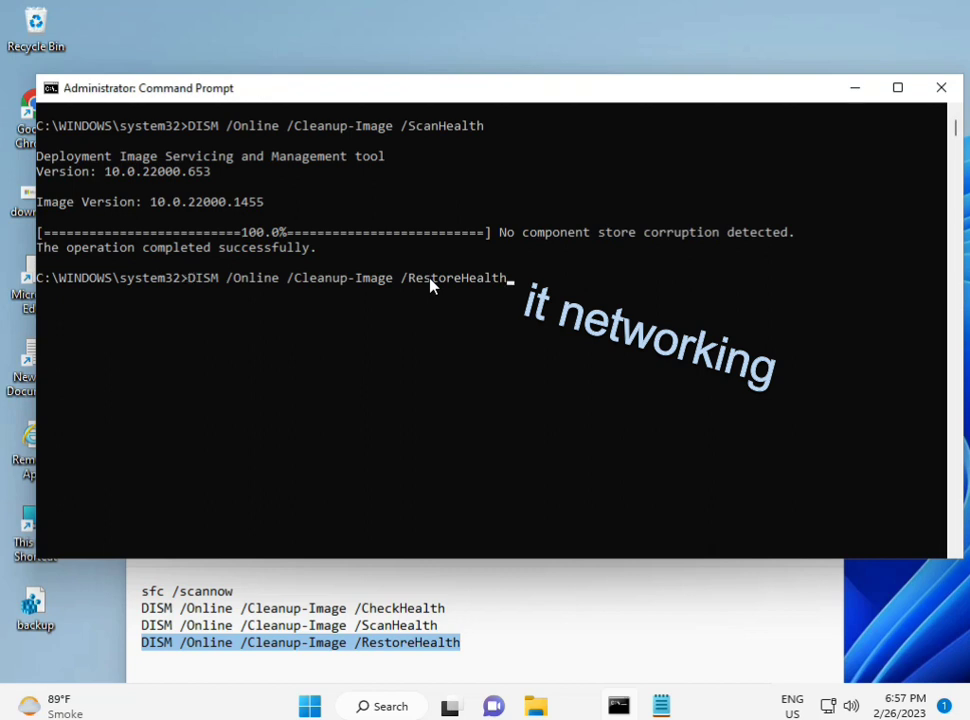
key("Return")
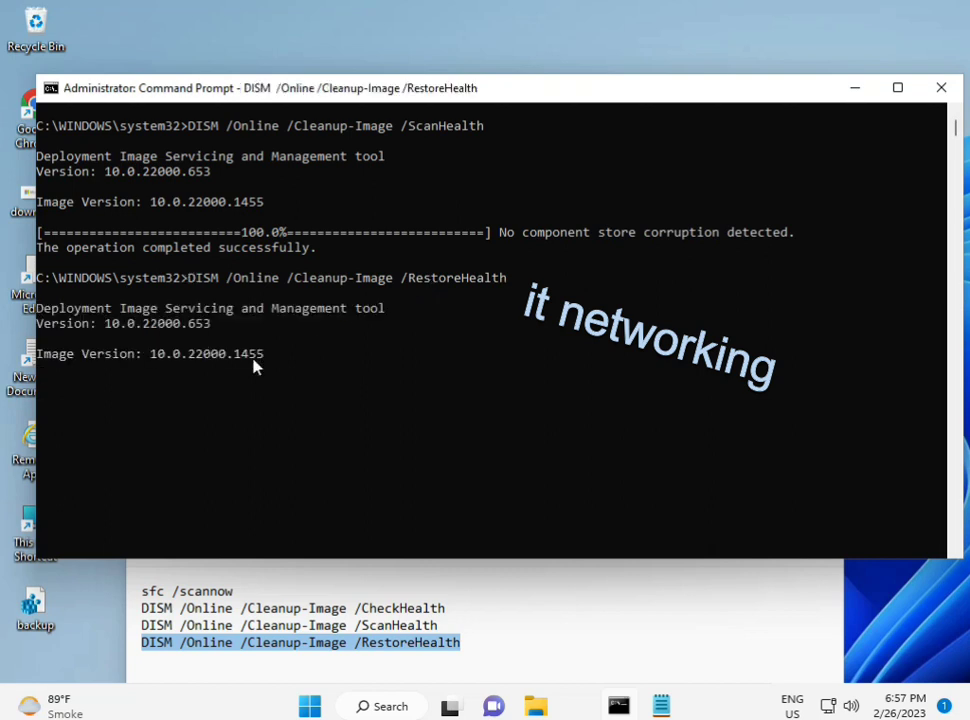